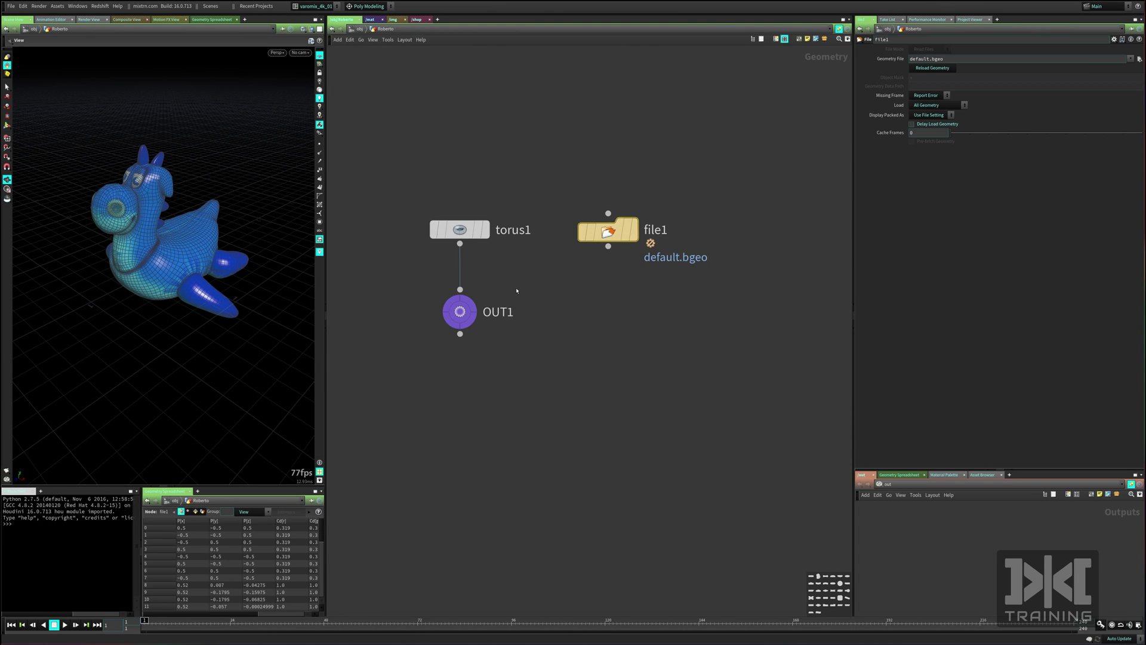
Deselect the file1 node after reviewing torus1, OUT1 and the default.bgeo file1 node.
{"action": "left_click", "coordinate": [568, 330]}
Pan the network view and nudge file1 slightly left, leaving no node selected.
{"action": "key", "text": "z"}
{"action": "middle_click_drag", "start_coordinate": [558, 305], "coordinate": [556, 284]}
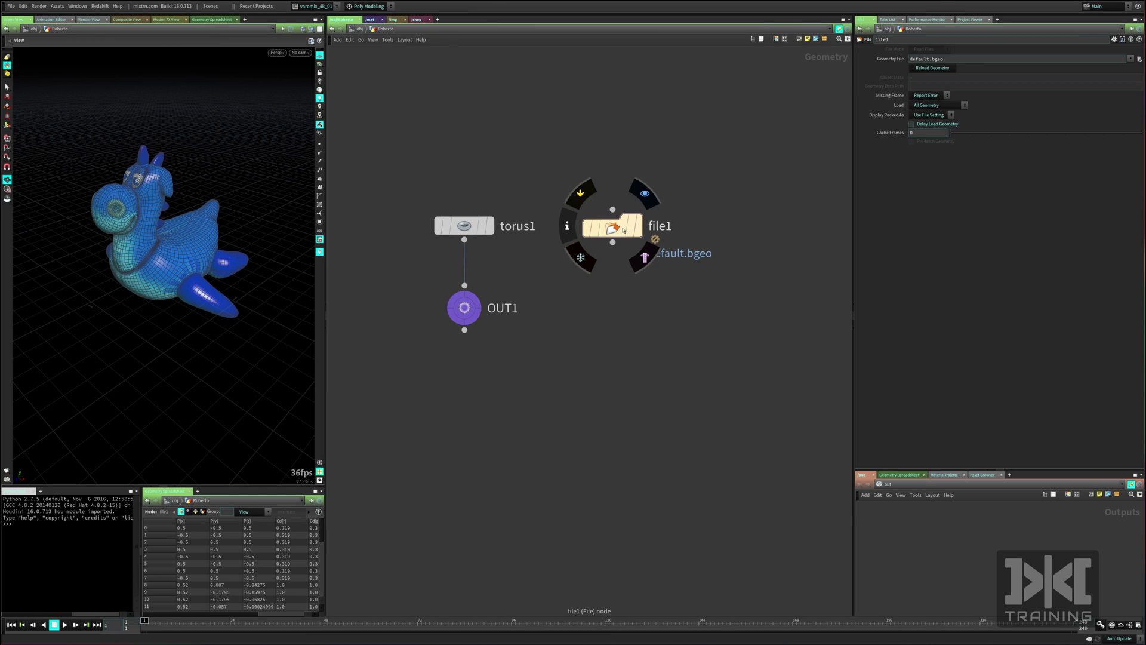
{"action": "left_click_drag", "start_coordinate": [617, 232], "coordinate": [610, 233]}
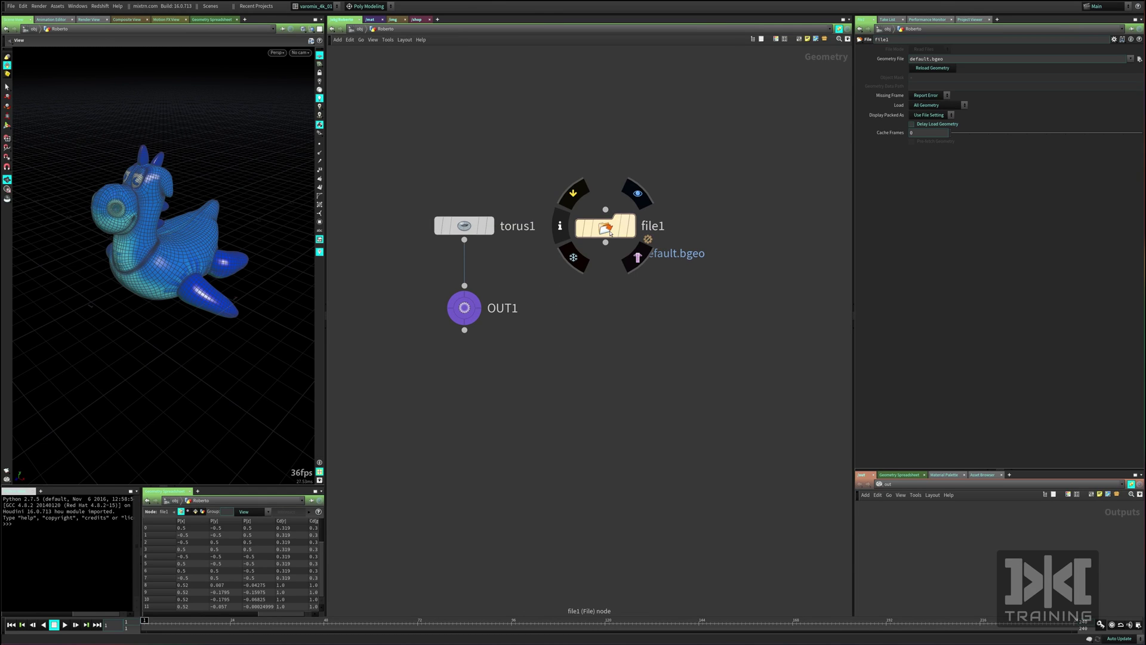
{"action": "left_click_drag", "start_coordinate": [396, 148], "coordinate": [504, 240]}
{"action": "left_click", "coordinate": [551, 288]}
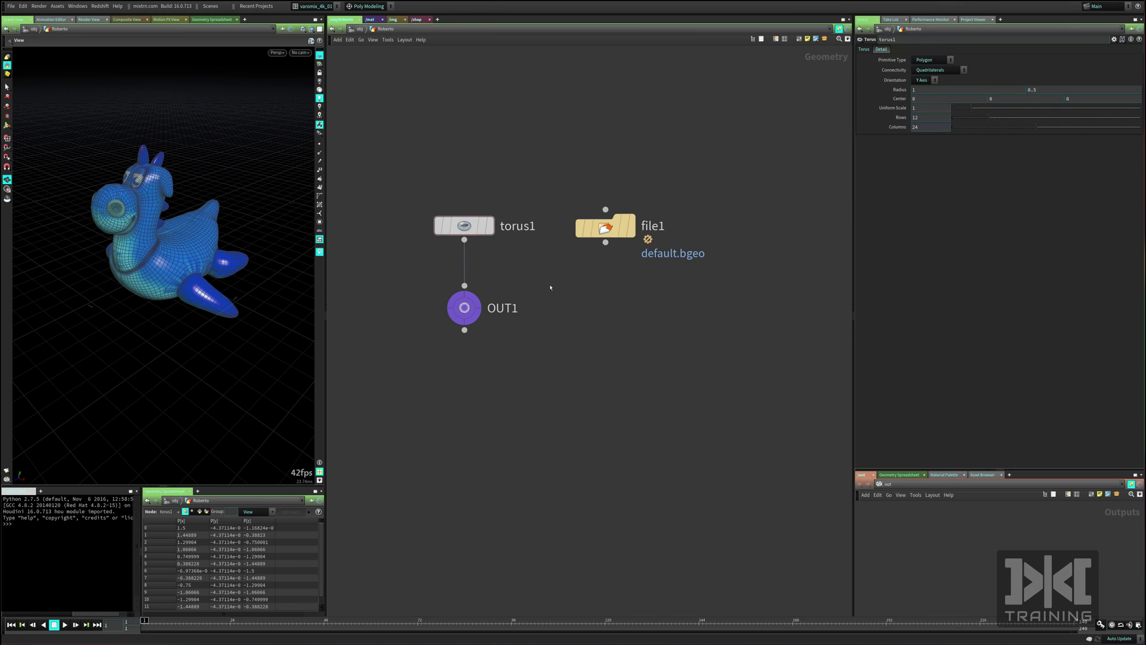
Give file1 a lightbulb shape from the node shape palette.
{"action": "key", "text": "s"}
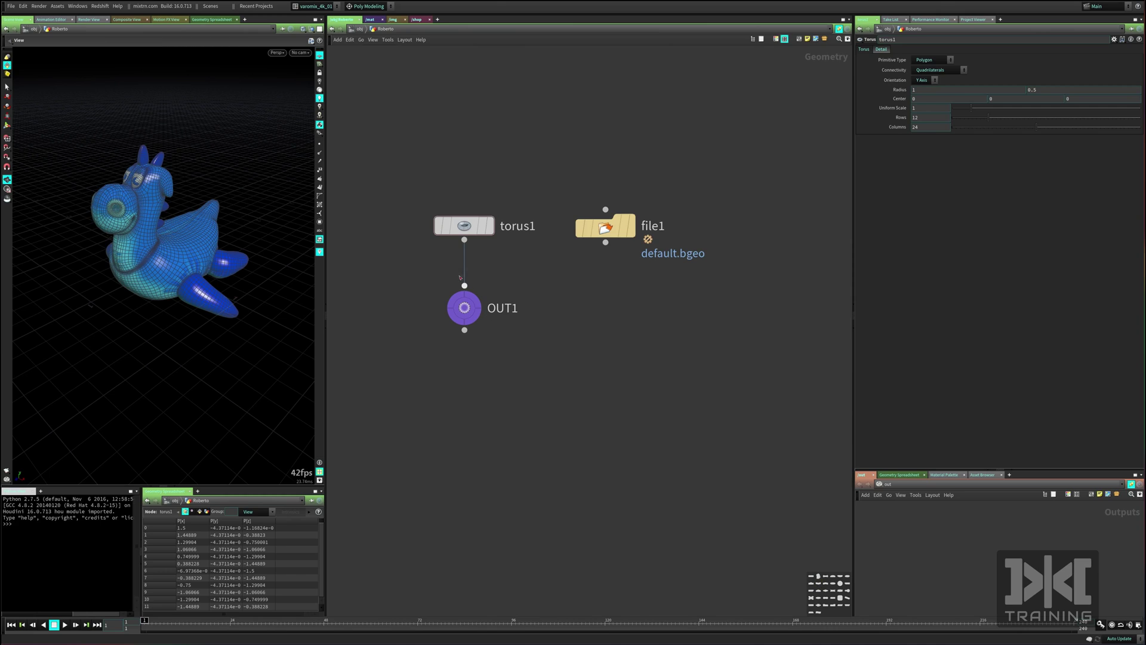
{"action": "left_click", "coordinate": [606, 226]}
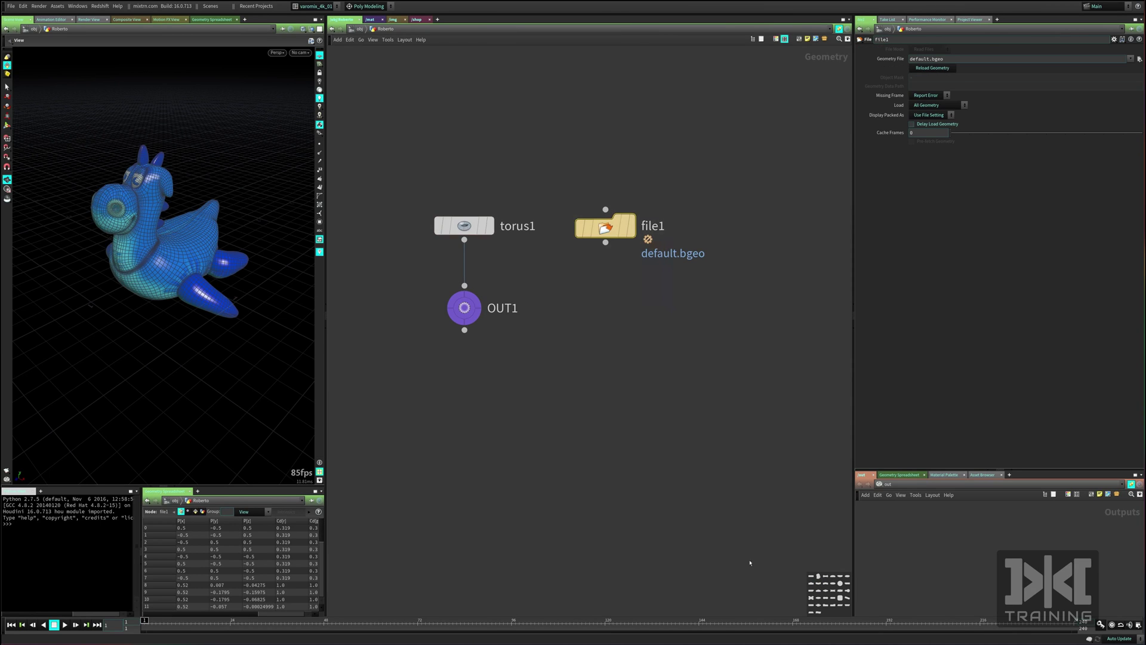
{"action": "left_click", "coordinate": [825, 591]}
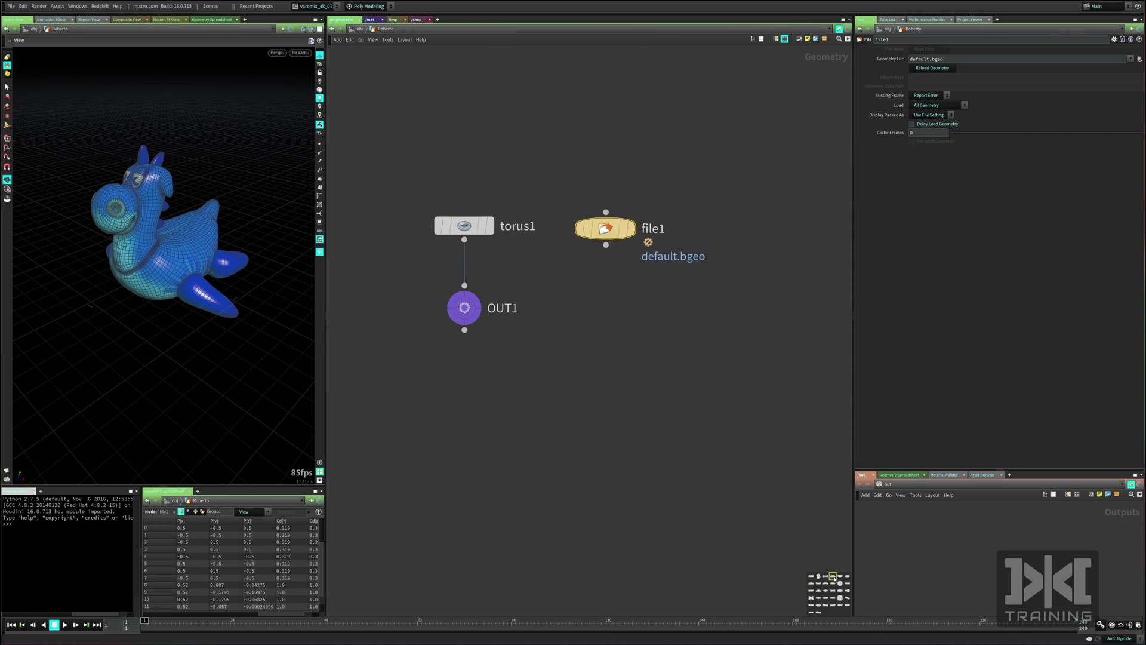
{"action": "left_click", "coordinate": [842, 594]}
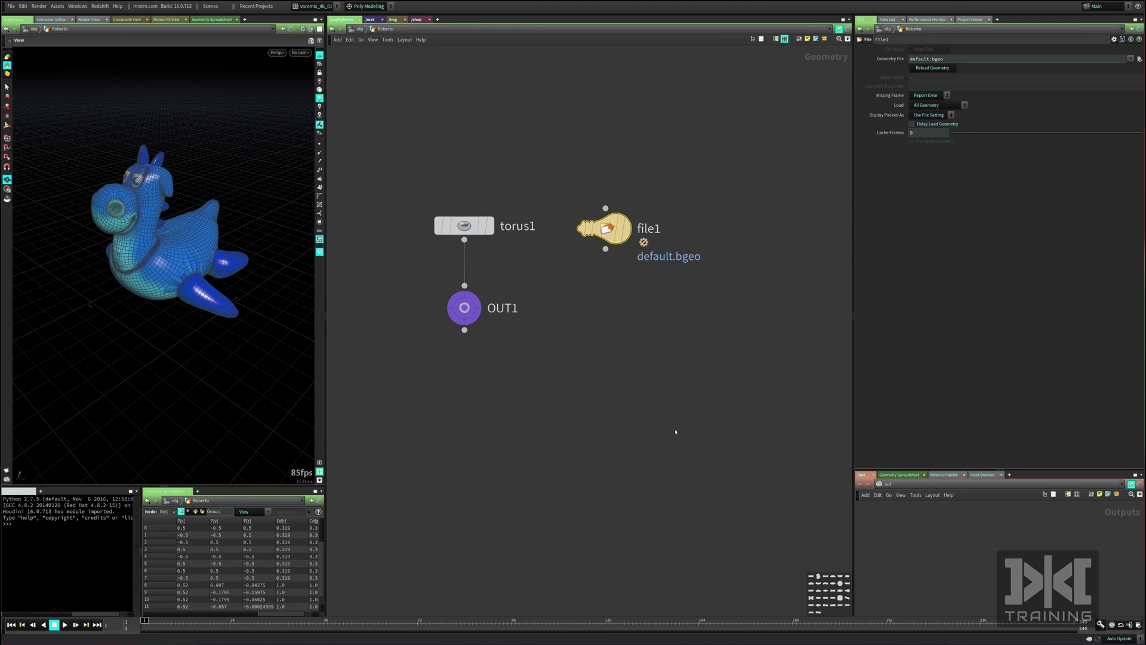
{"action": "mouse_move", "coordinate": [584, 216]}
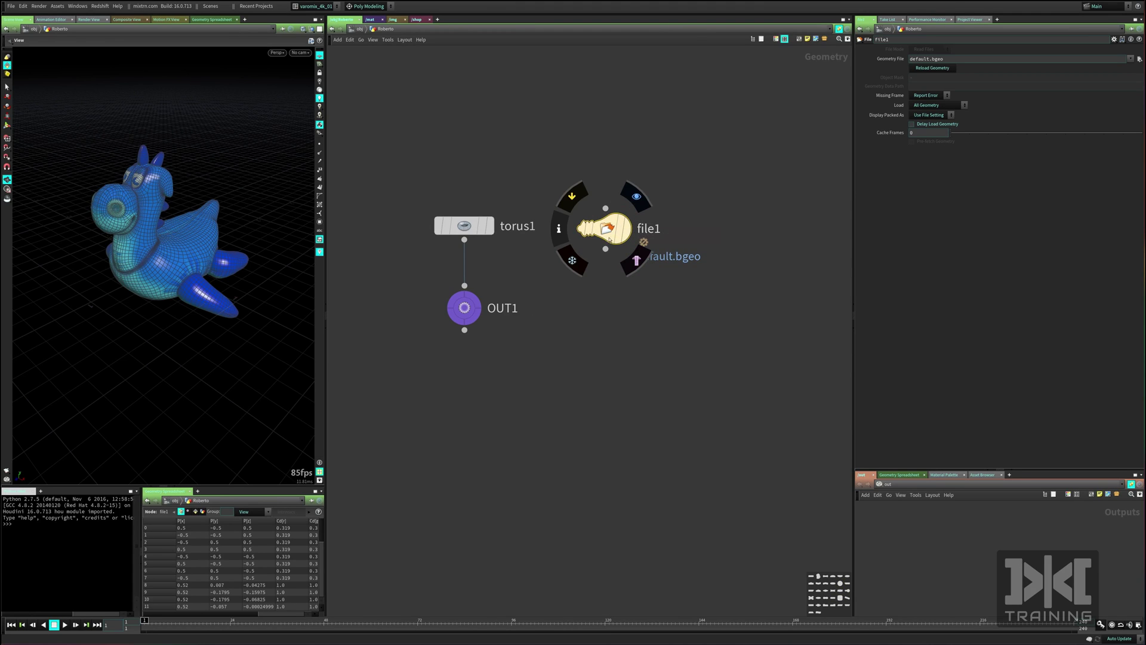
{"action": "middle_click_drag", "start_coordinate": [609, 339], "coordinate": [609, 303]}
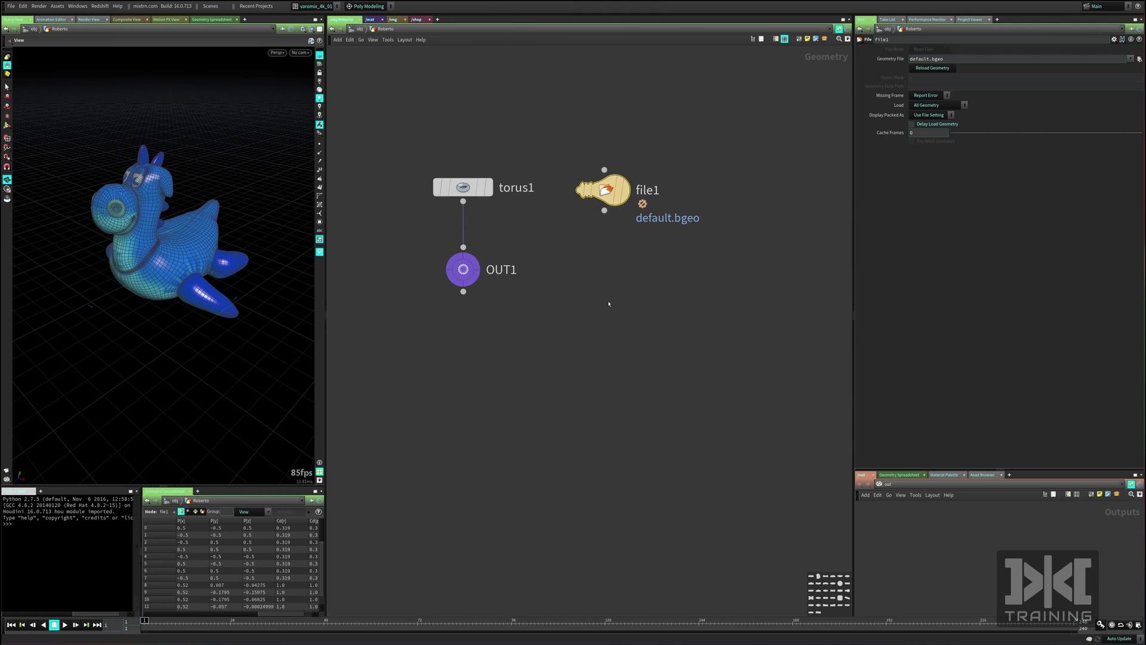
Add a new File node, file2, and place it just above its drop point.
{"action": "key", "text": "Tab"}
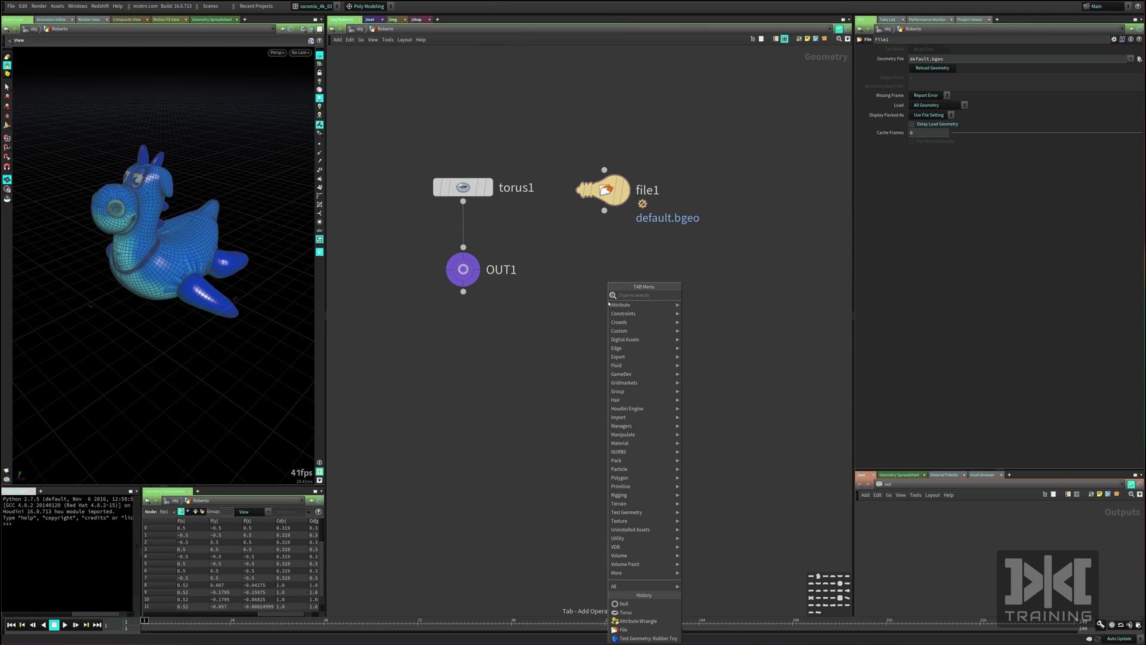
{"action": "type", "text": "file"}
{"action": "key", "text": "Return"}
{"action": "left_click", "coordinate": [608, 304]}
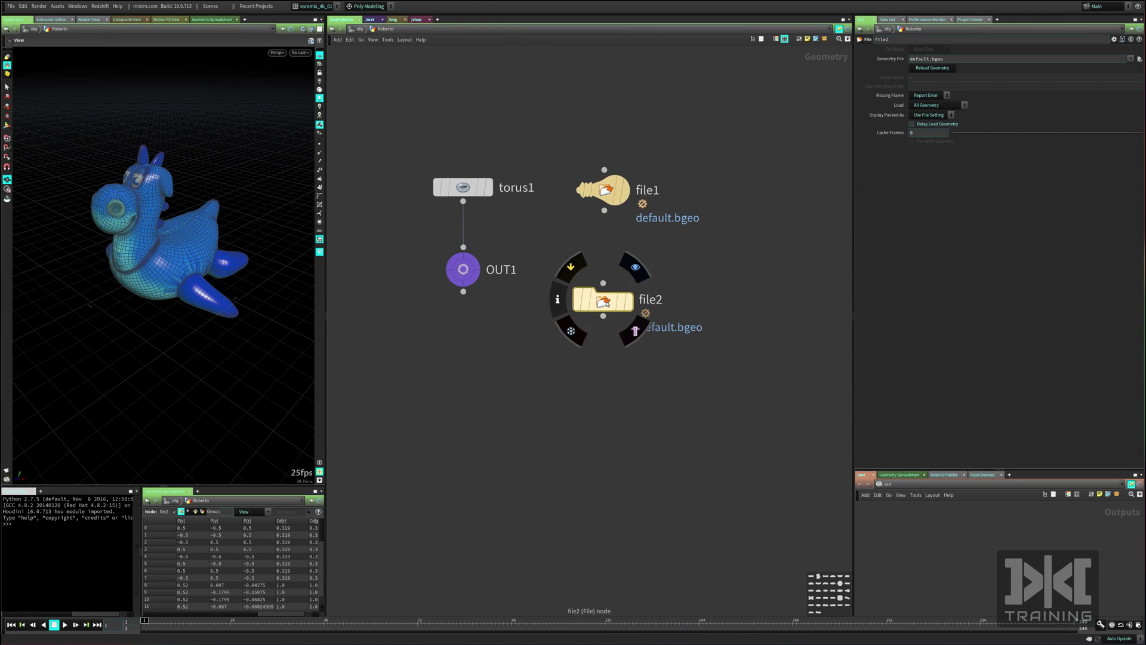
{"action": "left_click_drag", "start_coordinate": [609, 303], "coordinate": [610, 285]}
{"action": "mouse_move", "coordinate": [610, 285]}
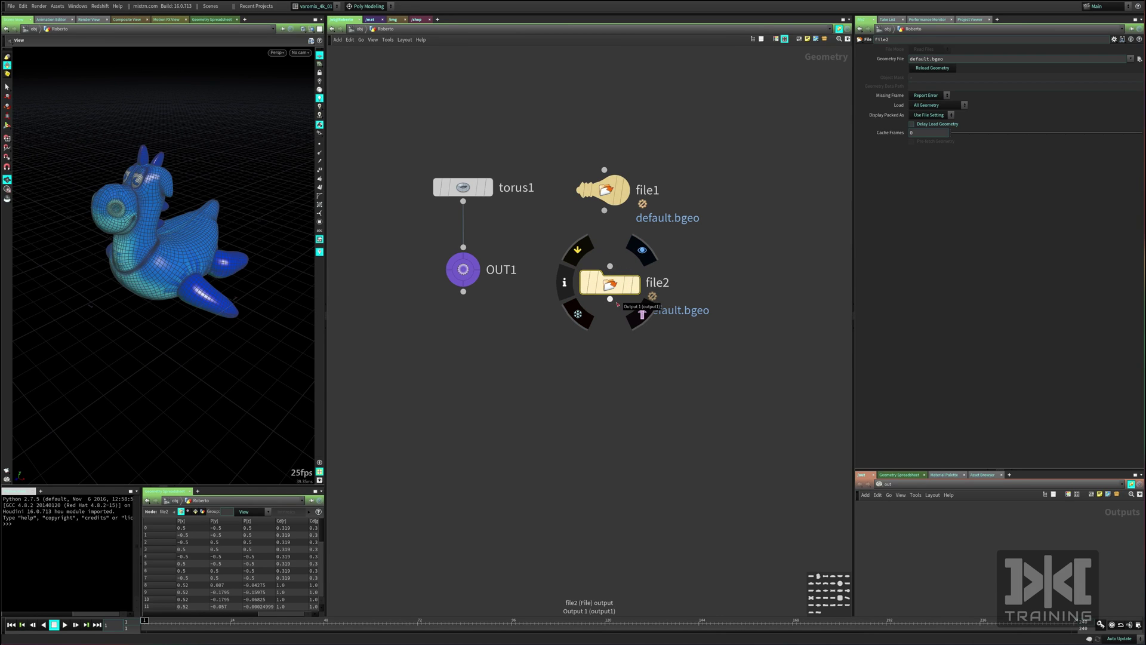
With OUT1 selected, add a new Null named OUT2 and move it down-right.
{"action": "middle_click_drag", "start_coordinate": [477, 344], "coordinate": [475, 315]}
{"action": "mouse_move", "coordinate": [470, 241]}
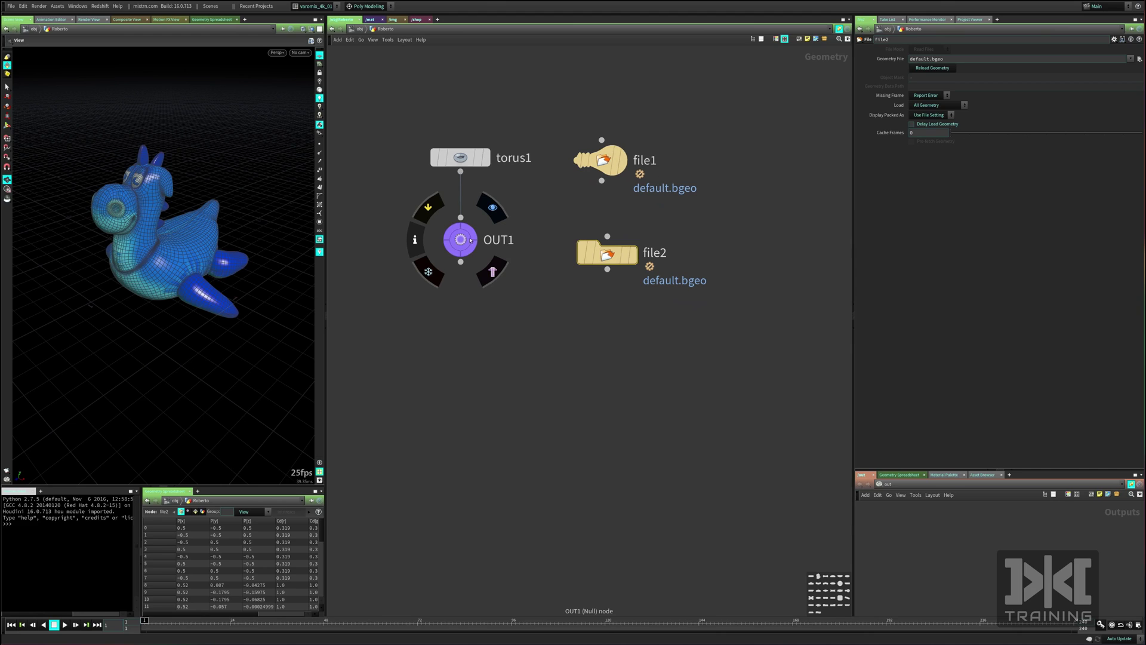
{"action": "left_click", "coordinate": [465, 241]}
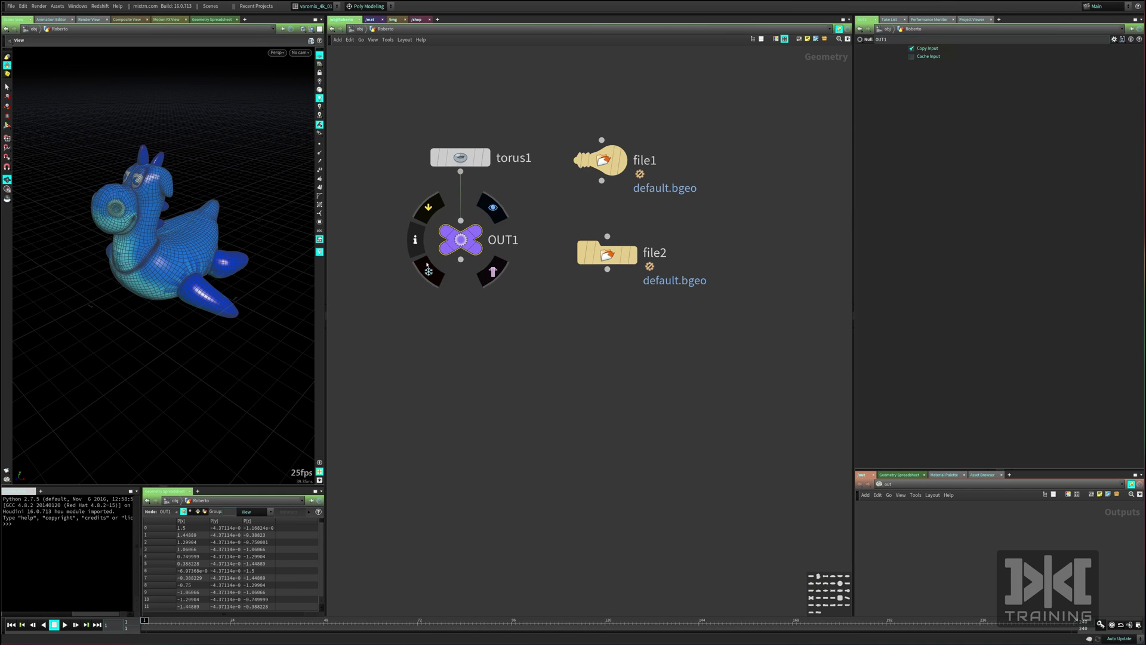
{"action": "middle_click_drag", "start_coordinate": [471, 328], "coordinate": [474, 293]}
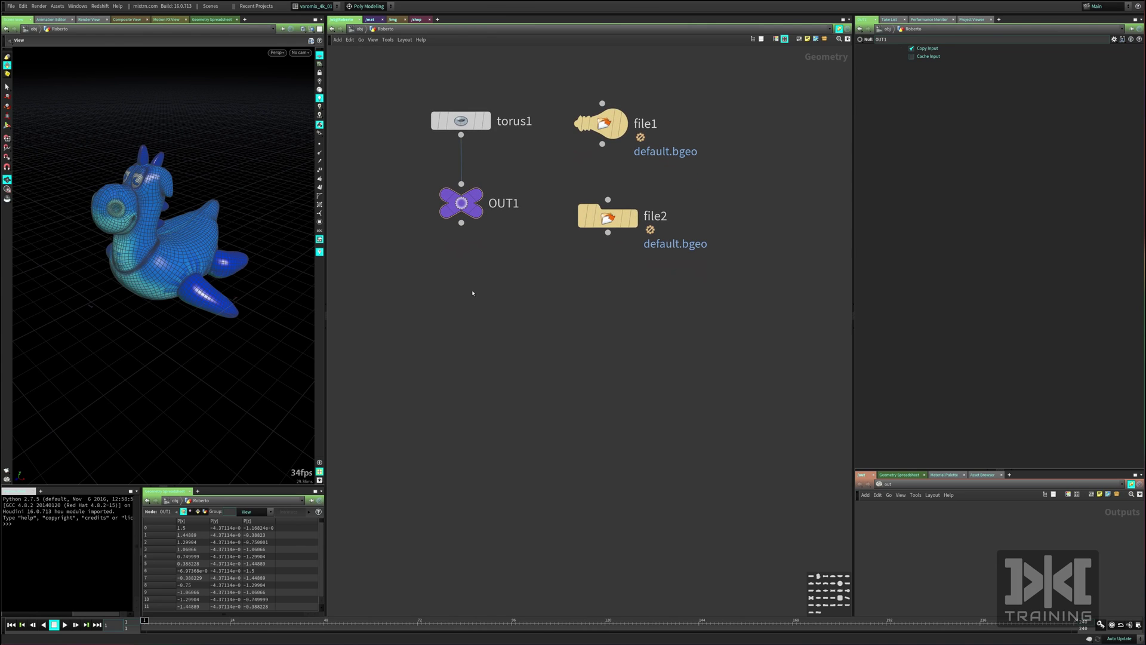
{"action": "key", "text": "Tab"}
{"action": "type", "text": "n"}
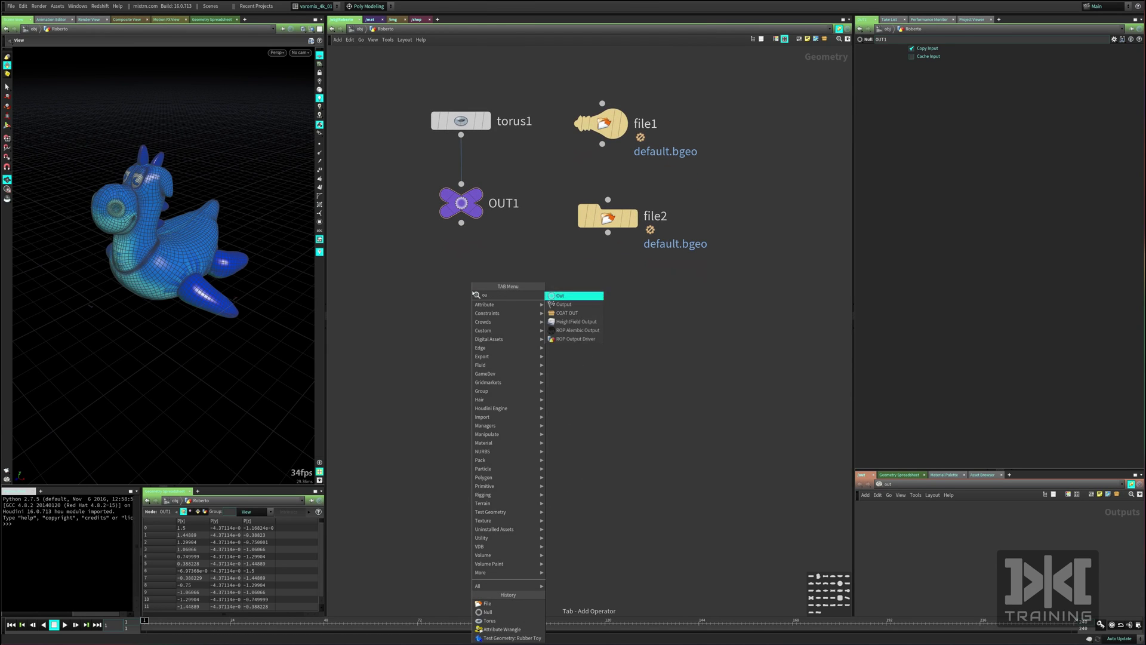
{"action": "type", "text": "ull"}
{"action": "key", "text": "Return"}
{"action": "key", "text": "Return"}
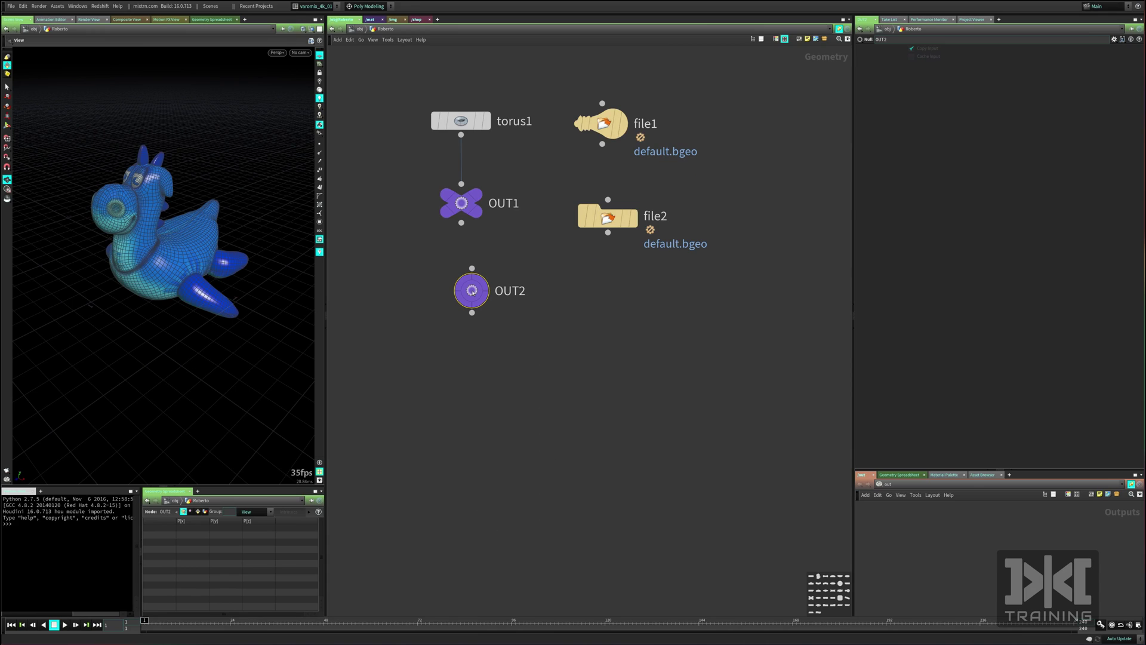
{"action": "left_click_drag", "start_coordinate": [473, 292], "coordinate": [558, 317]}
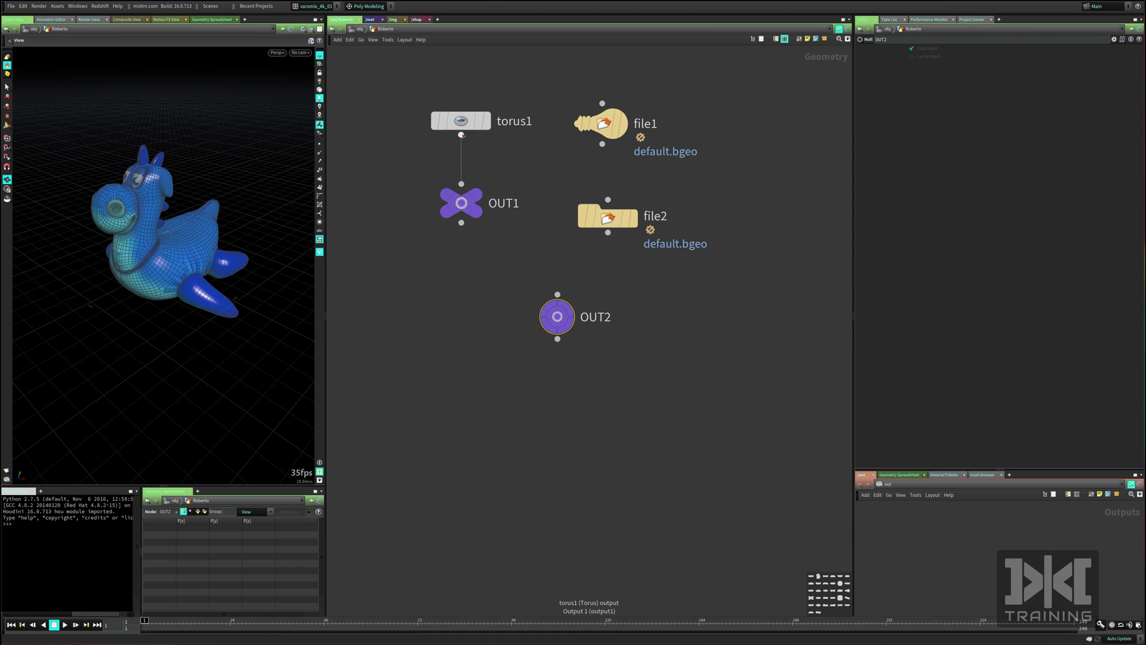
Go up to /obj, deselect Roberto, then dive back into its geometry network.
{"action": "key", "text": "u"}
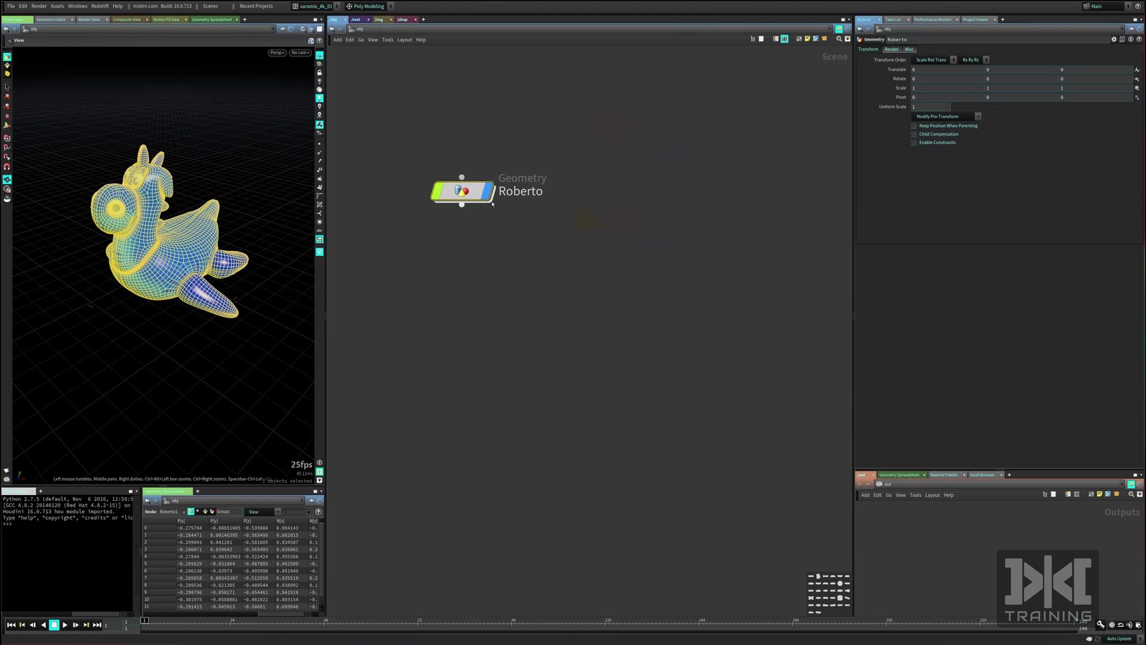
{"action": "mouse_move", "coordinate": [471, 192]}
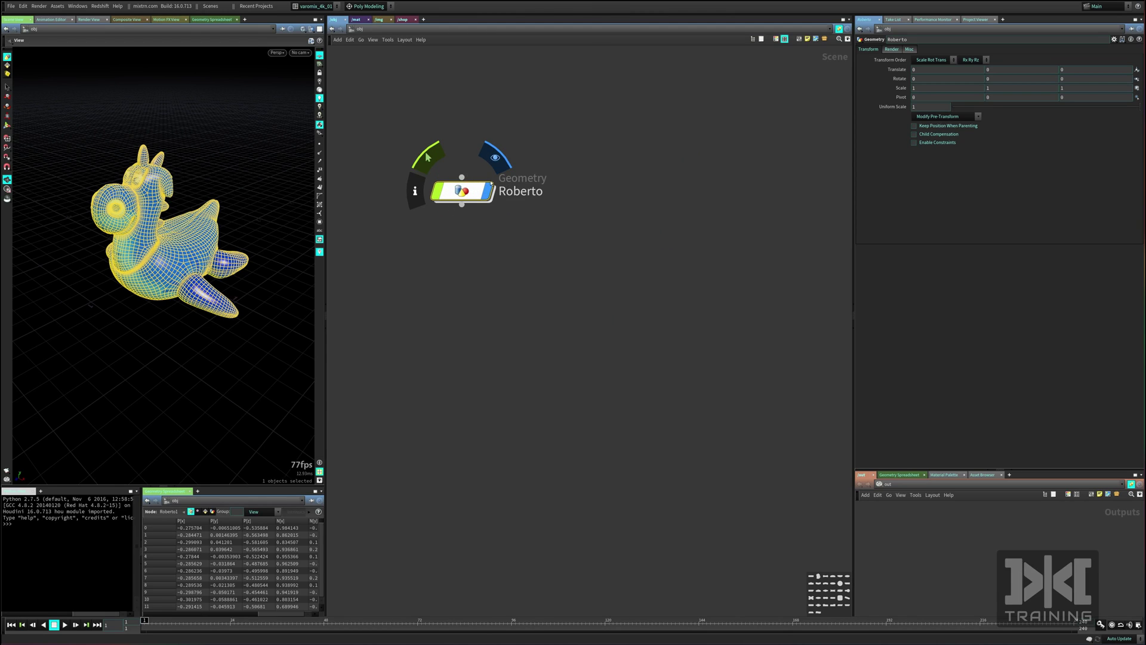
{"action": "left_click", "coordinate": [474, 277]}
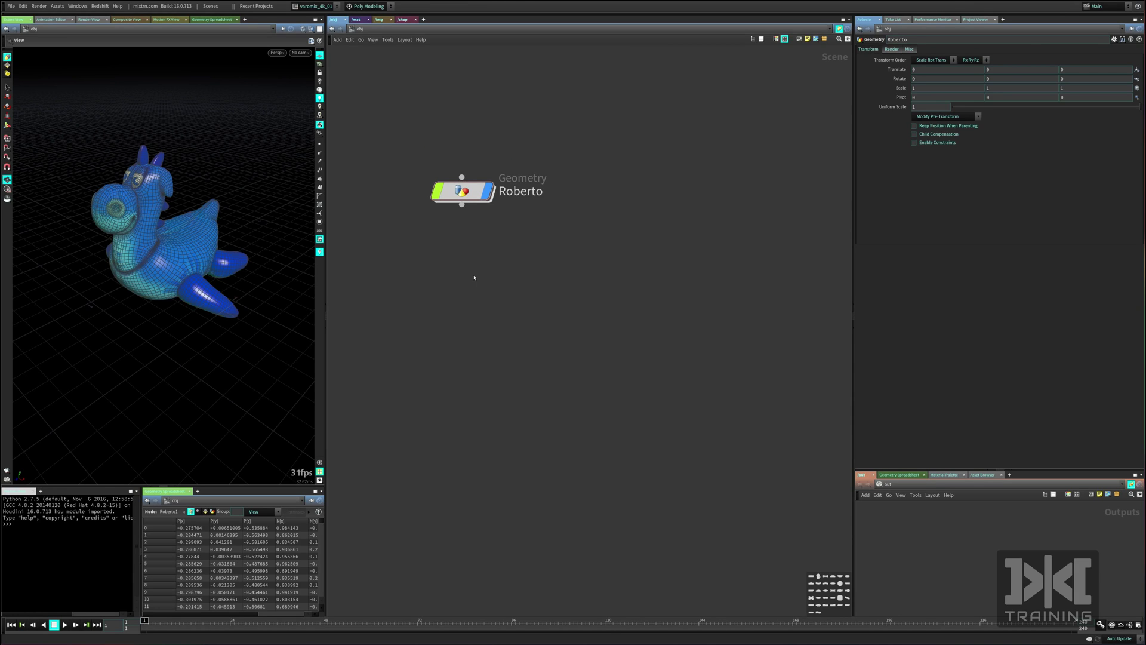
{"action": "double_click", "coordinate": [463, 191]}
{"action": "left_click", "coordinate": [670, 254]}
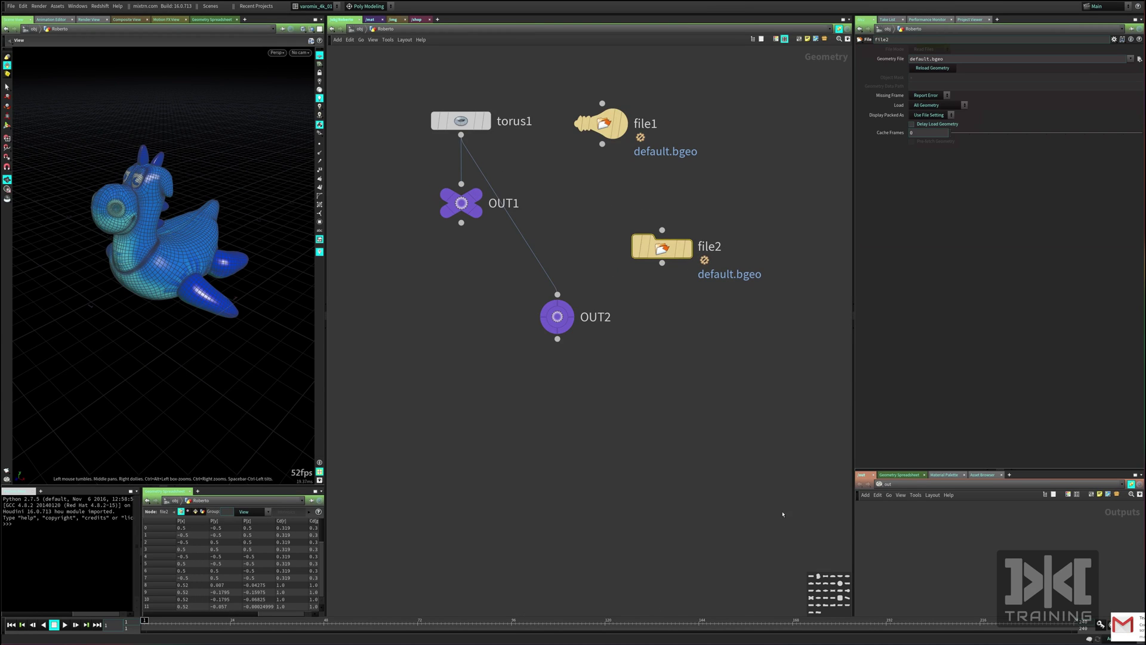
{"action": "left_click", "coordinate": [818, 577]}
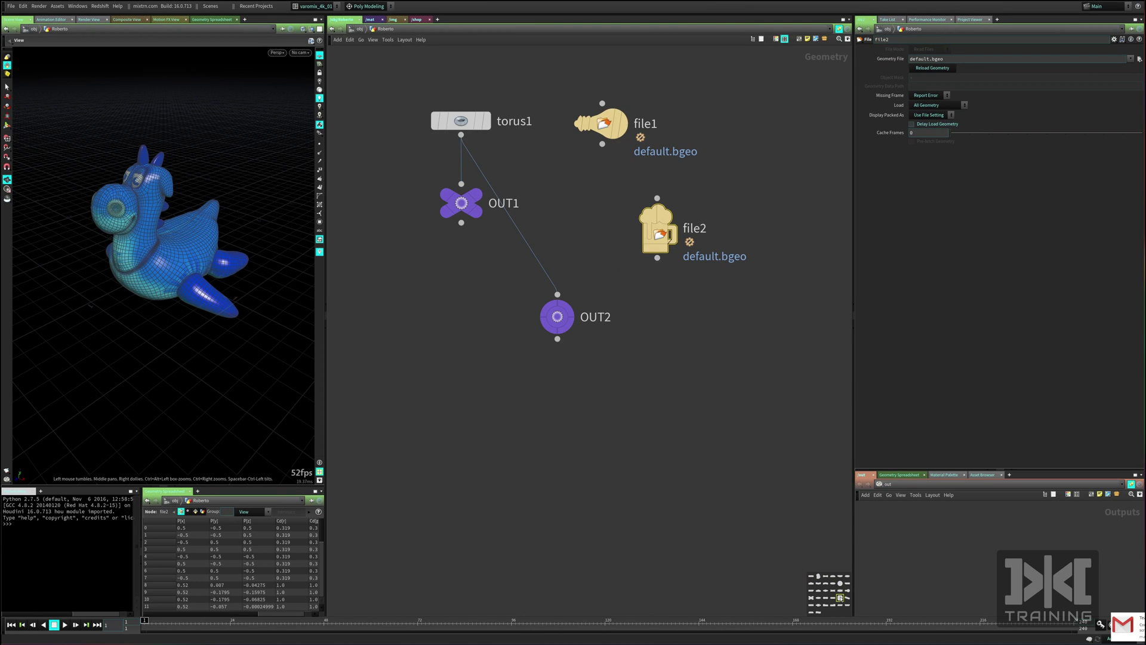
{"action": "key", "text": "alt+Tab"}
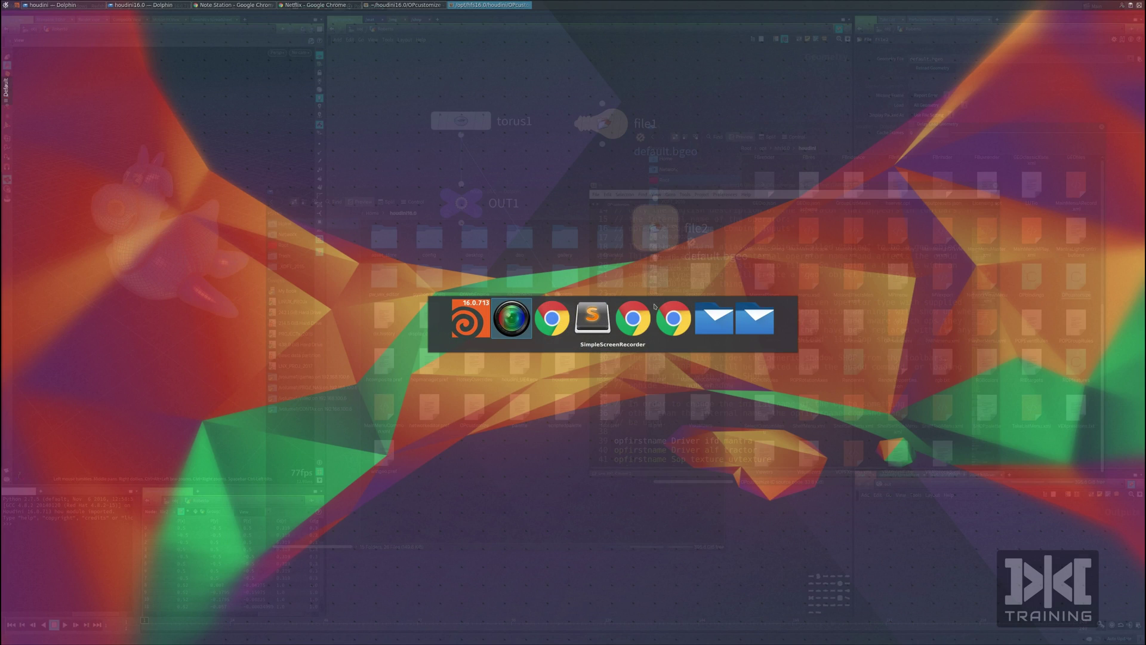
{"action": "key", "text": "alt+Tab"}
{"action": "key", "text": "alt+Tab"}
{"action": "key", "text": "alt+shift+Tab"}
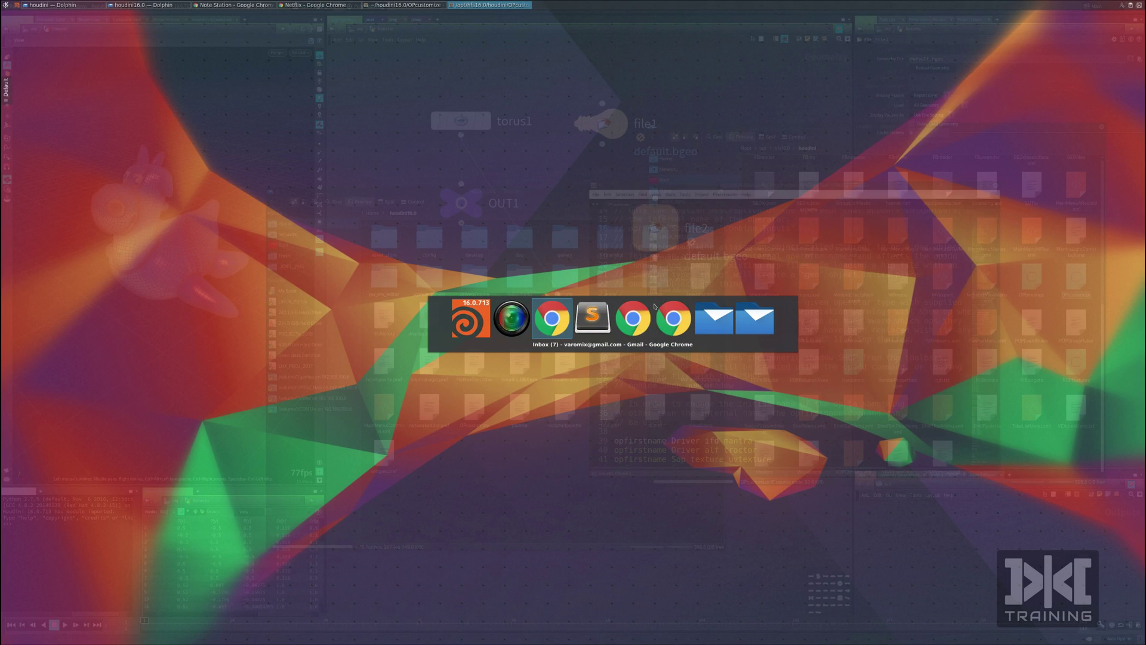
{"action": "left_click", "coordinate": [657, 308], "text": "alt"}
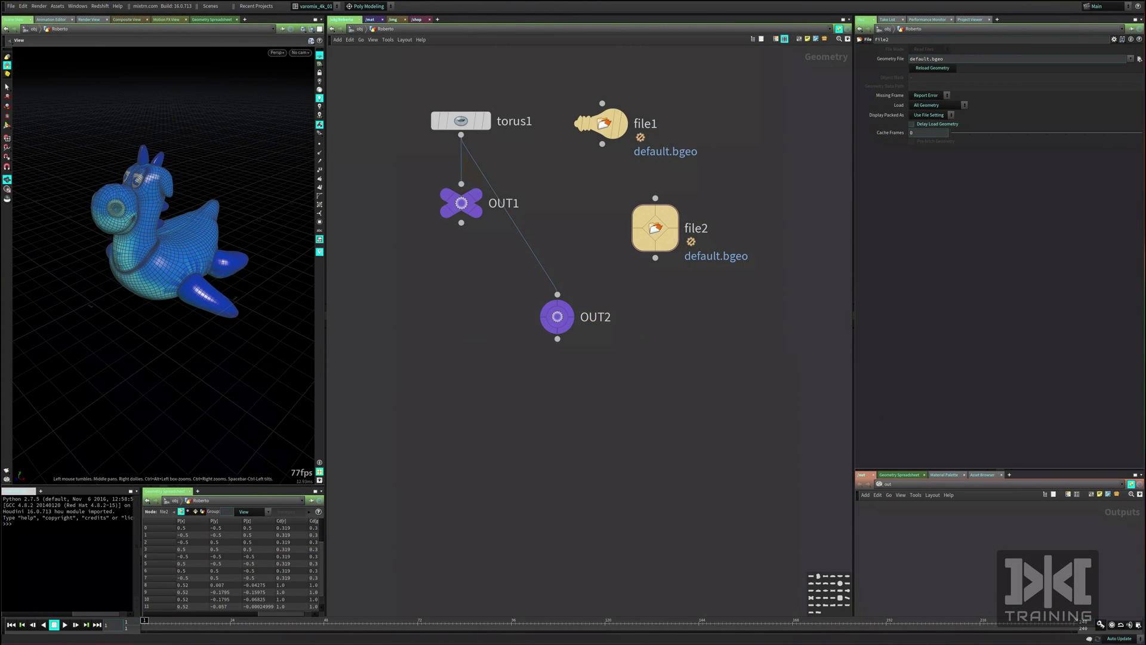
{"action": "key", "text": "alt+Tab"}
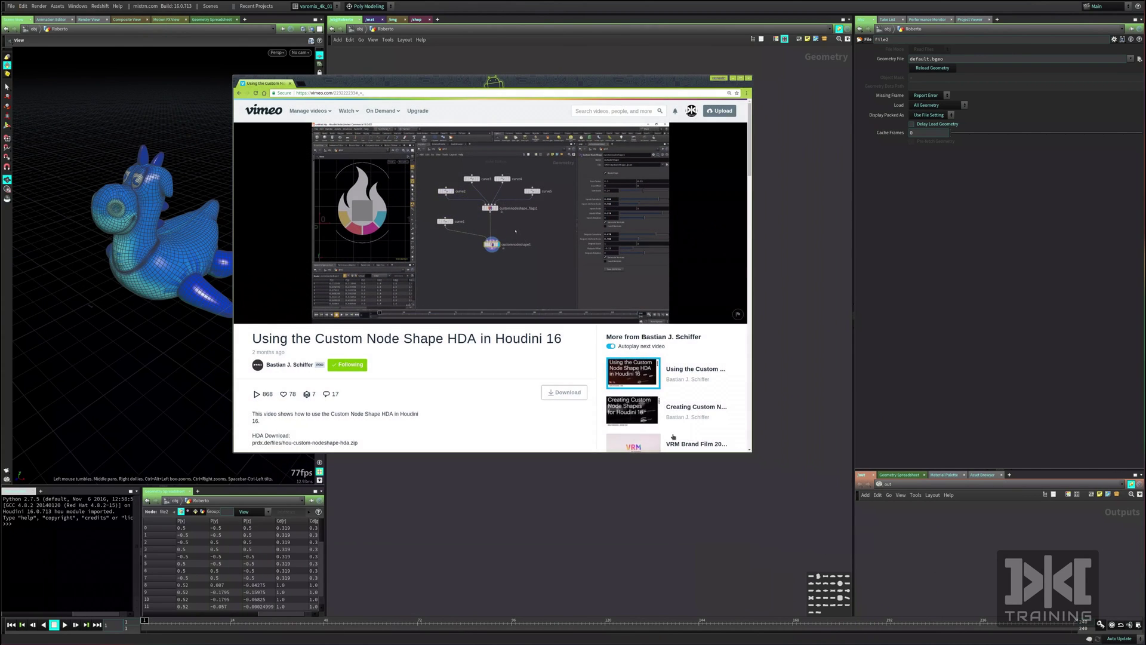
{"action": "scroll", "coordinate": [334, 525], "scroll_direction": "down", "scroll_amount": 1}
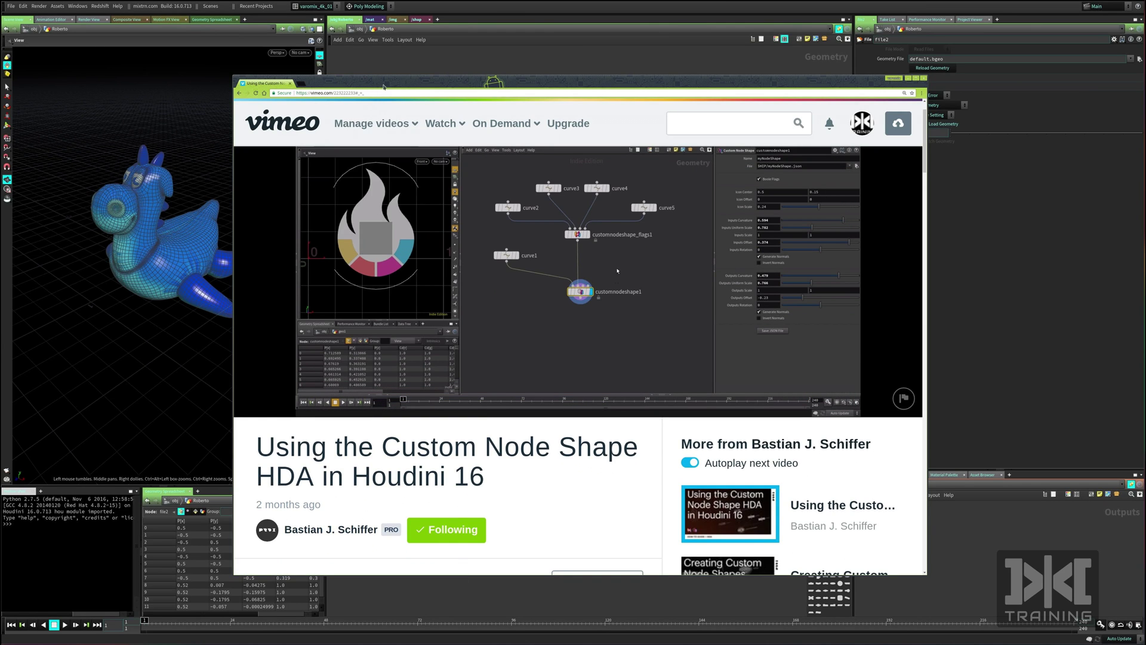
{"action": "left_click_drag", "start_coordinate": [383, 87], "coordinate": [360, 36]}
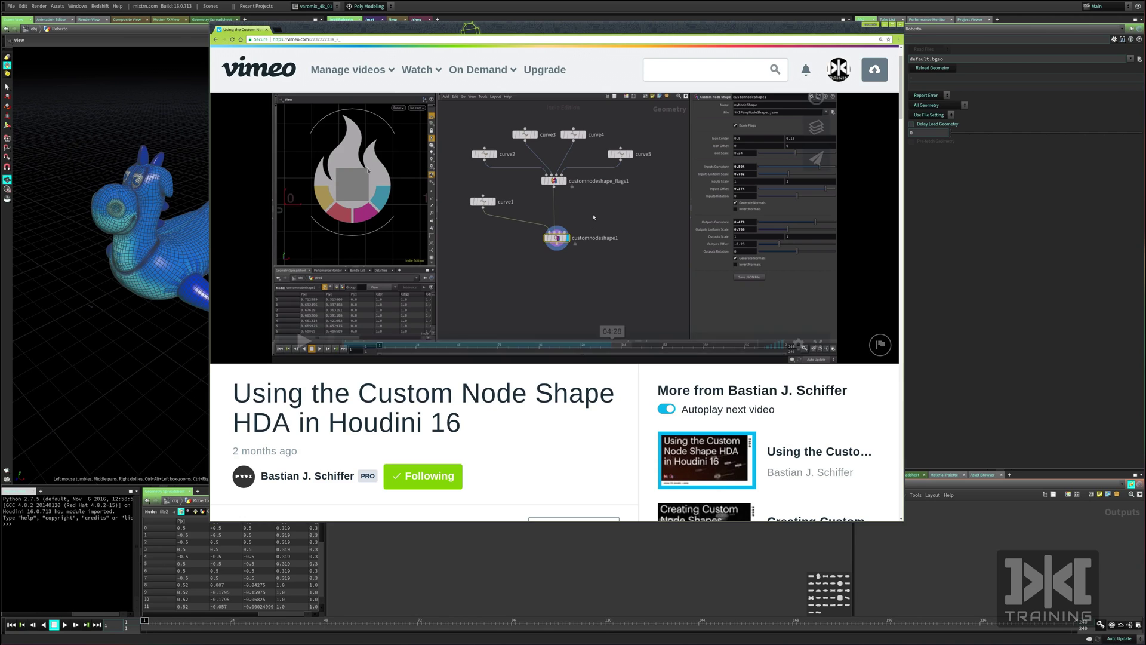
Return from Vimeo to Houdini, then switch to Dolphin and enlarge its window.
{"action": "left_click", "coordinate": [955, 242]}
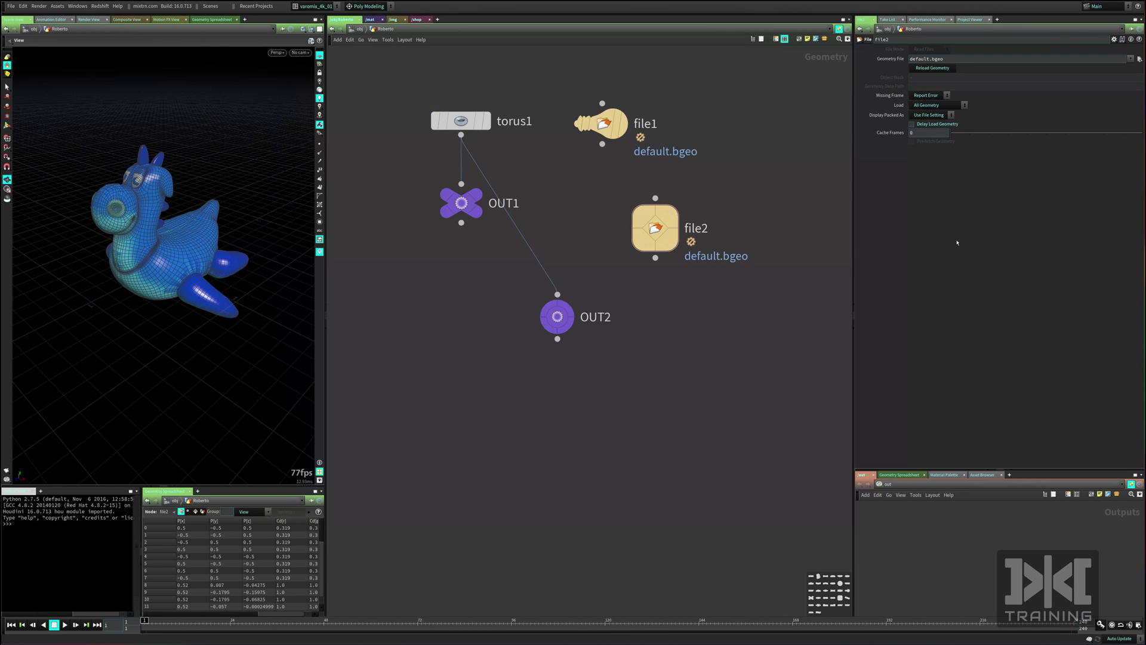
{"action": "middle_click_drag", "start_coordinate": [477, 313], "coordinate": [550, 272]}
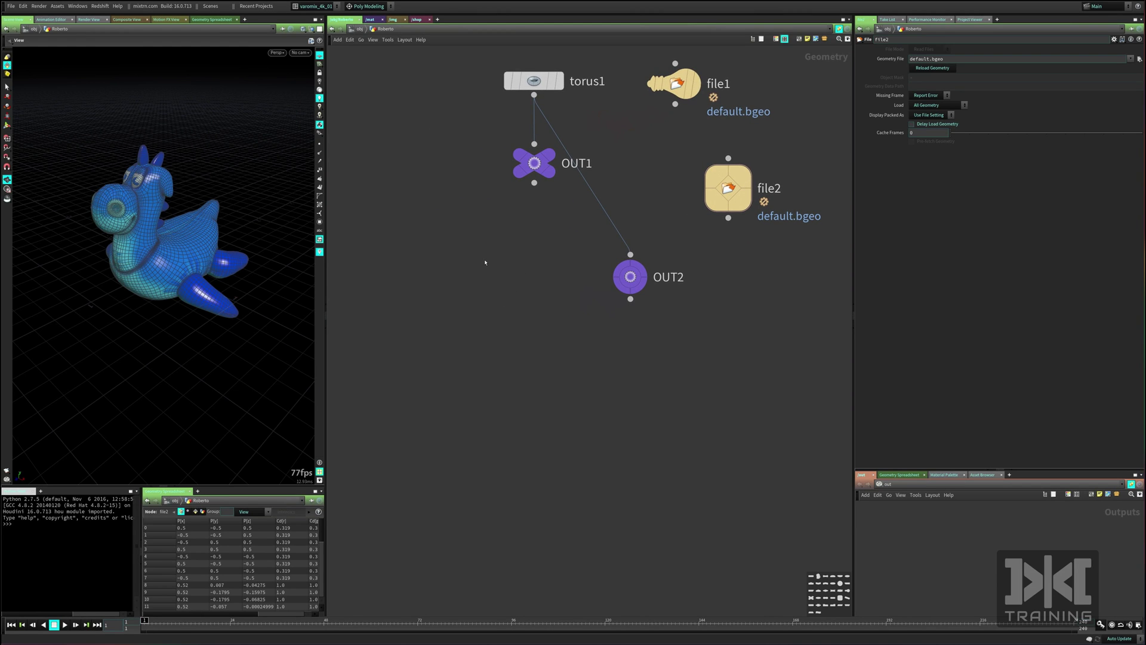
{"action": "key", "text": "alt+Tab"}
{"action": "key", "text": "alt+Tab"}
{"action": "key", "text": "alt+Tab"}
{"action": "key", "text": "alt+Tab"}
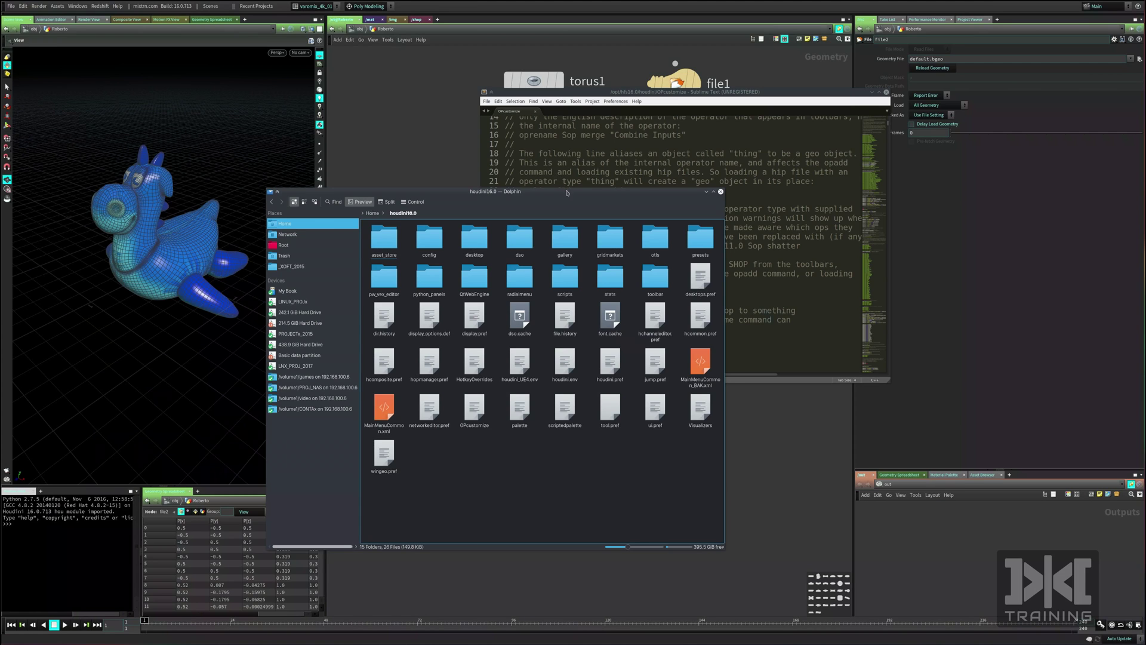
{"action": "left_click_drag", "start_coordinate": [607, 361], "coordinate": [467, 237], "text": "alt"}
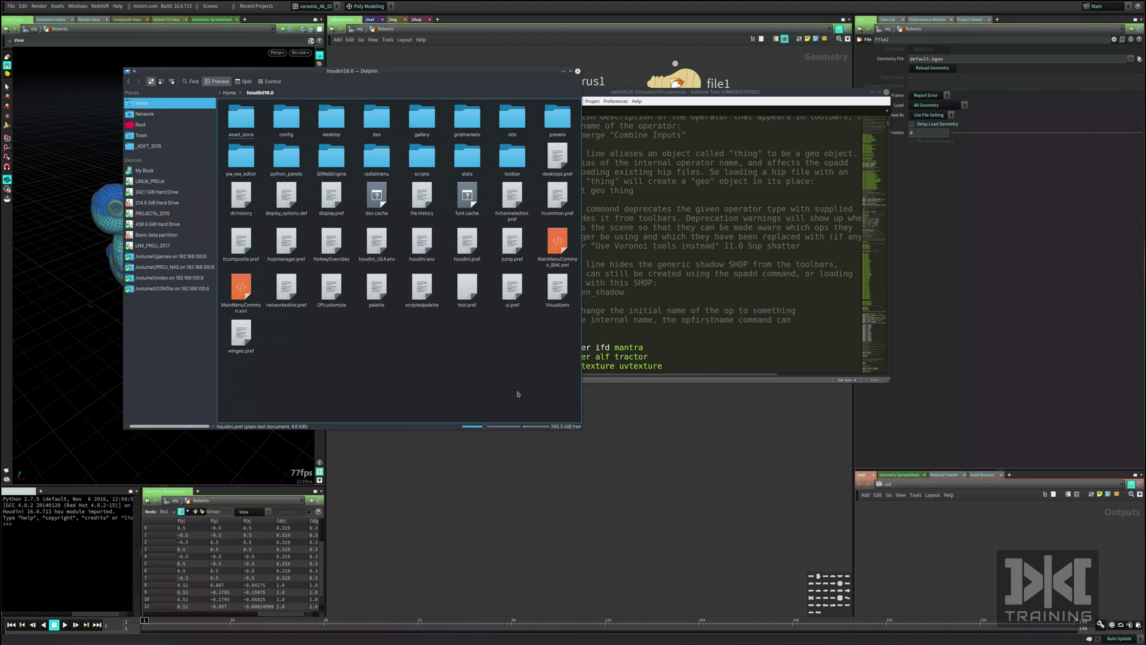
{"action": "right_click_drag", "start_coordinate": [519, 394], "coordinate": [651, 435], "text": "alt"}
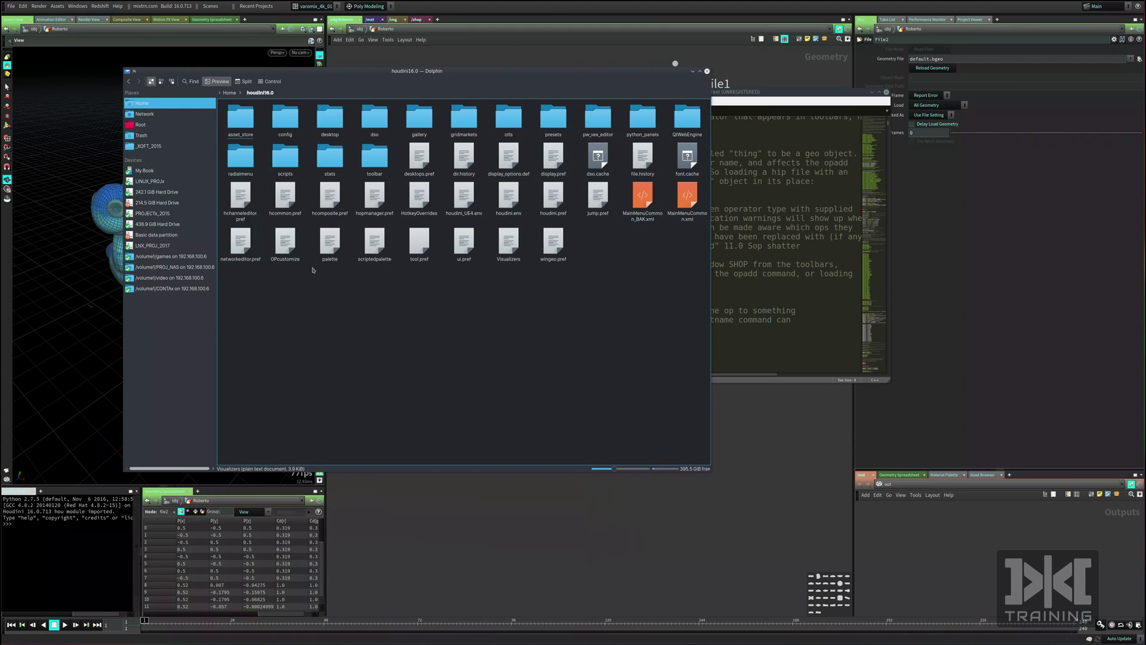
In ~/houdini16.0, set icons to 144 px and open OPcustomize in Sublime Text.
{"action": "left_click", "coordinate": [278, 94]}
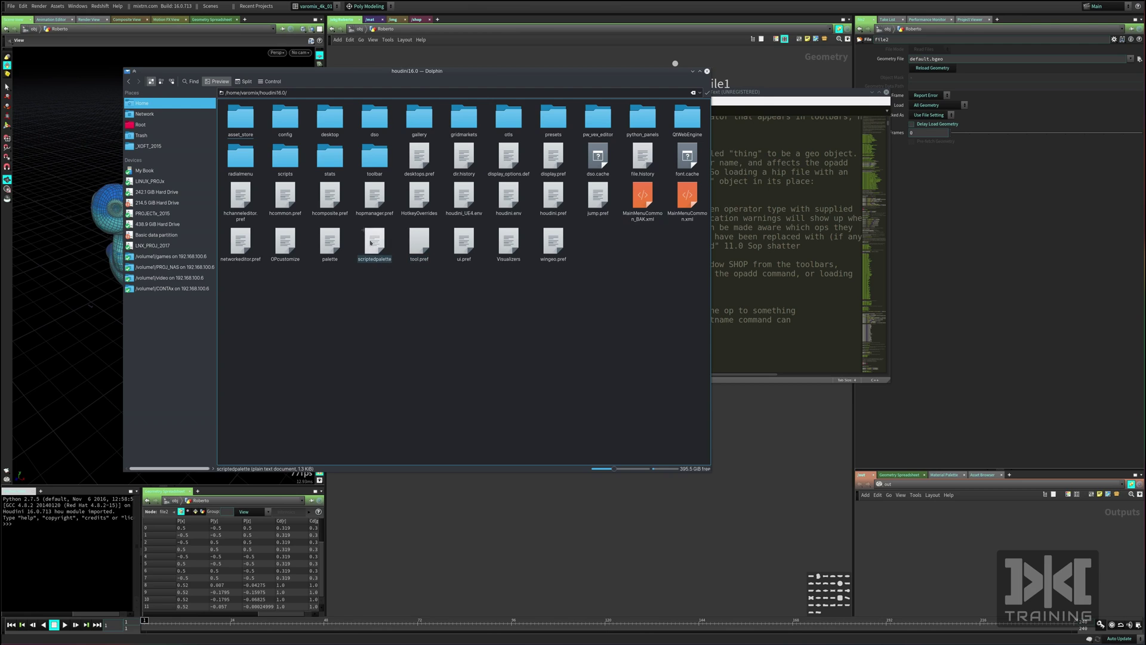
{"action": "left_click_drag", "start_coordinate": [614, 469], "coordinate": [624, 471]}
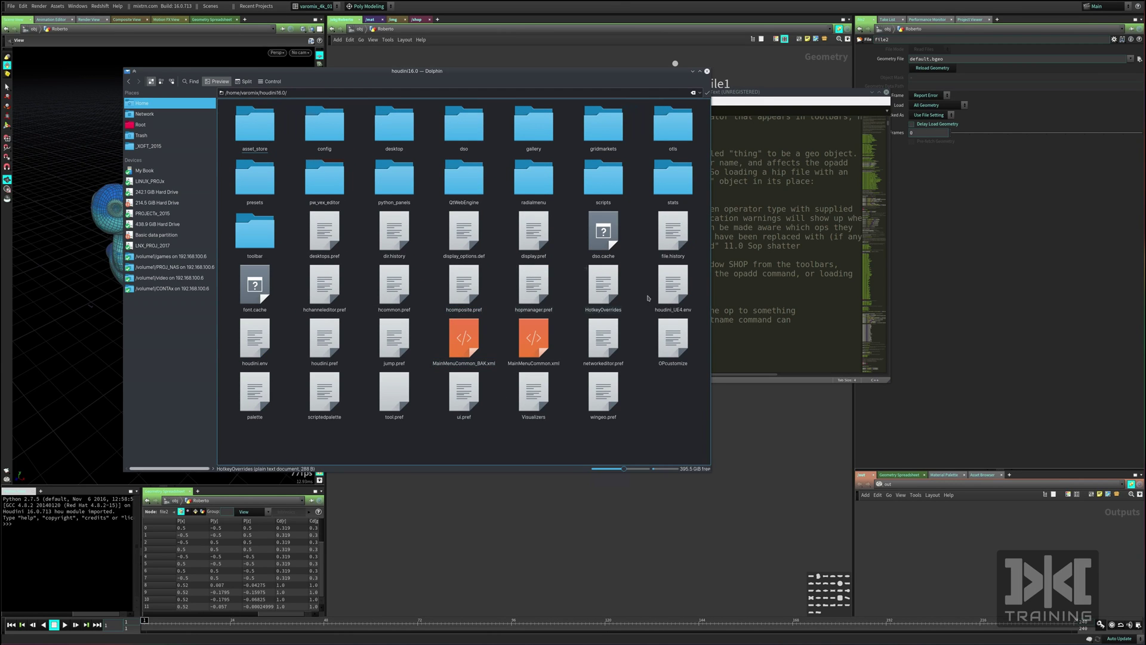
{"action": "left_click", "coordinate": [673, 345]}
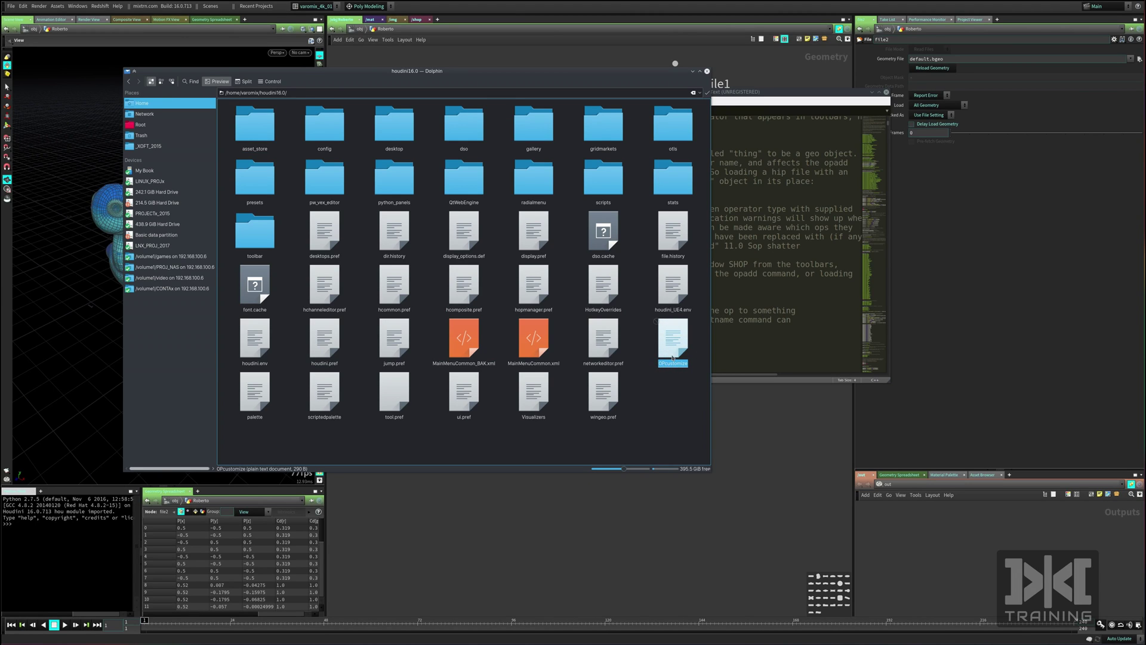
{"action": "double_click", "coordinate": [672, 358]}
Separate the two OPcustomize windows and set the home file's syntax to C++.
{"action": "left_click_drag", "start_coordinate": [629, 107], "coordinate": [90, 87]}
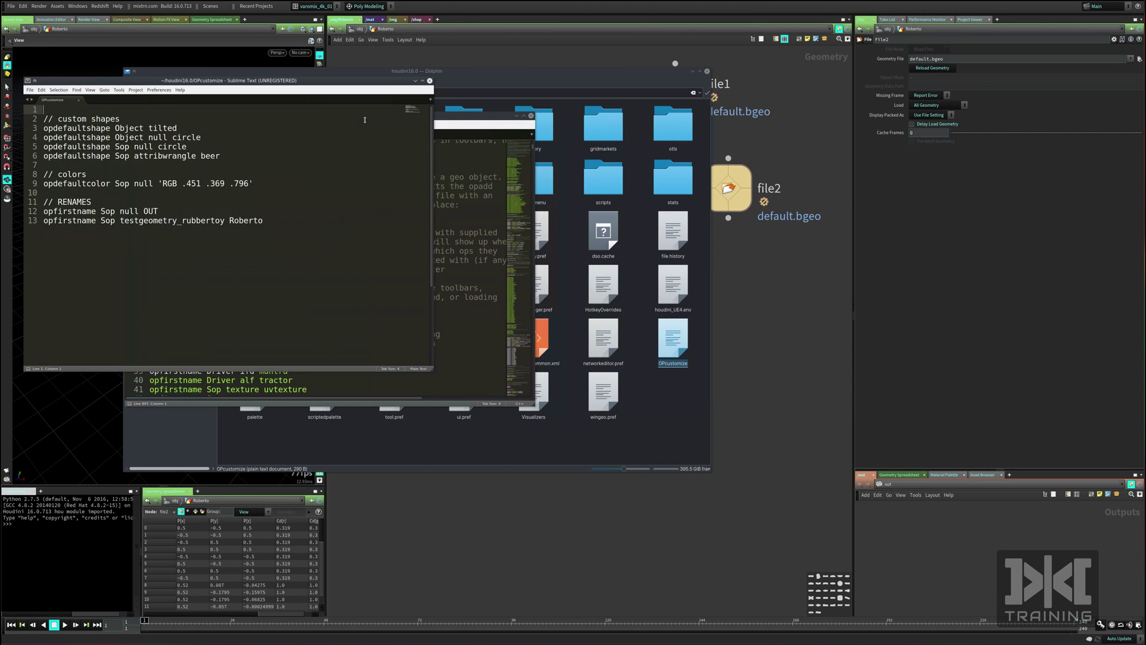
{"action": "left_click_drag", "start_coordinate": [461, 119], "coordinate": [860, 115]}
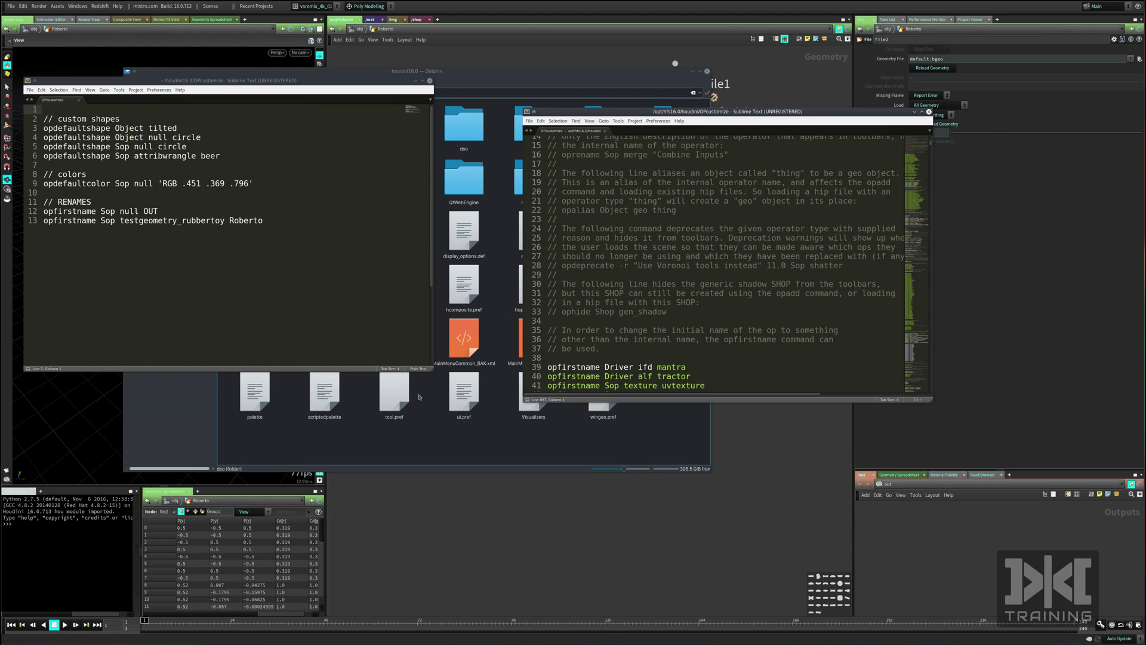
{"action": "left_click", "coordinate": [420, 368]}
{"action": "left_click", "coordinate": [448, 321]}
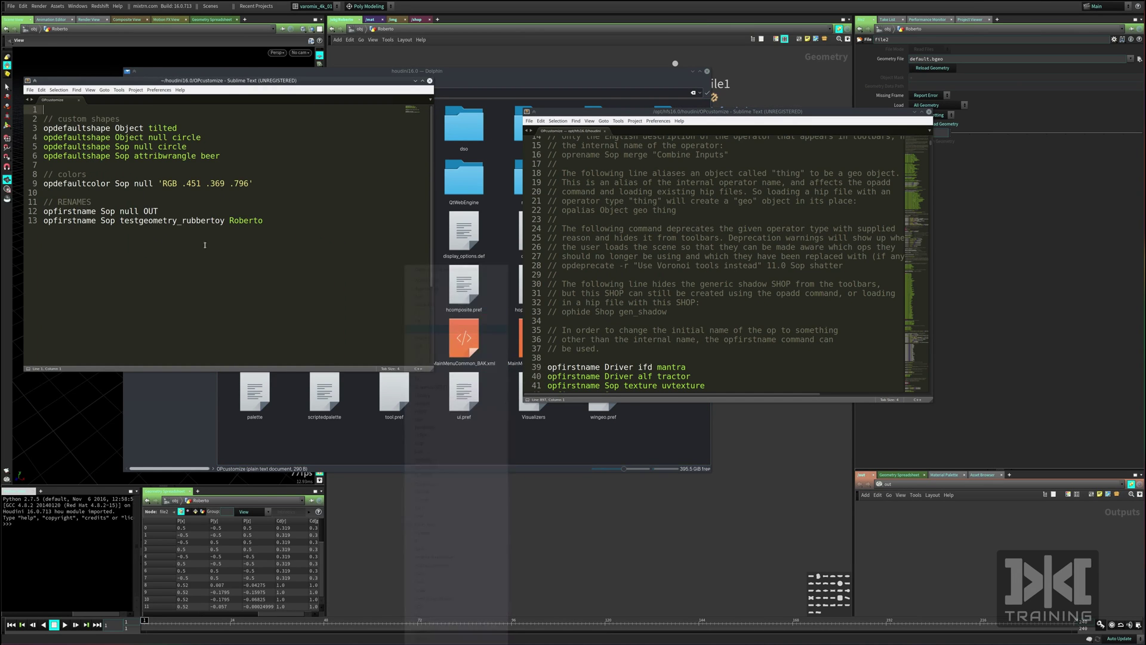
{"action": "left_click_drag", "start_coordinate": [285, 84], "coordinate": [366, 127]}
{"action": "scroll", "coordinate": [248, 253], "scroll_direction": "up", "scroll_amount": 4, "text": "ctrl"}
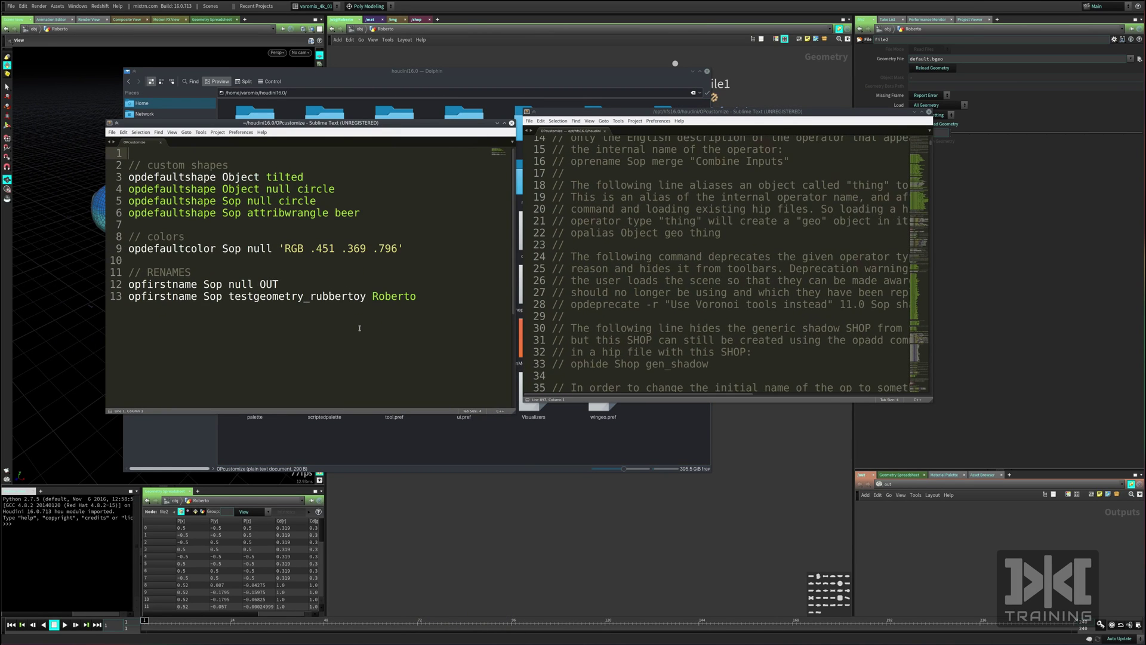
Highlight the custom shapes, colors and RENAMES comments, then arrange both windows side by side.
{"action": "left_click_drag", "start_coordinate": [235, 166], "coordinate": [128, 167]}
{"action": "left_click_drag", "start_coordinate": [195, 244], "coordinate": [46, 243]}
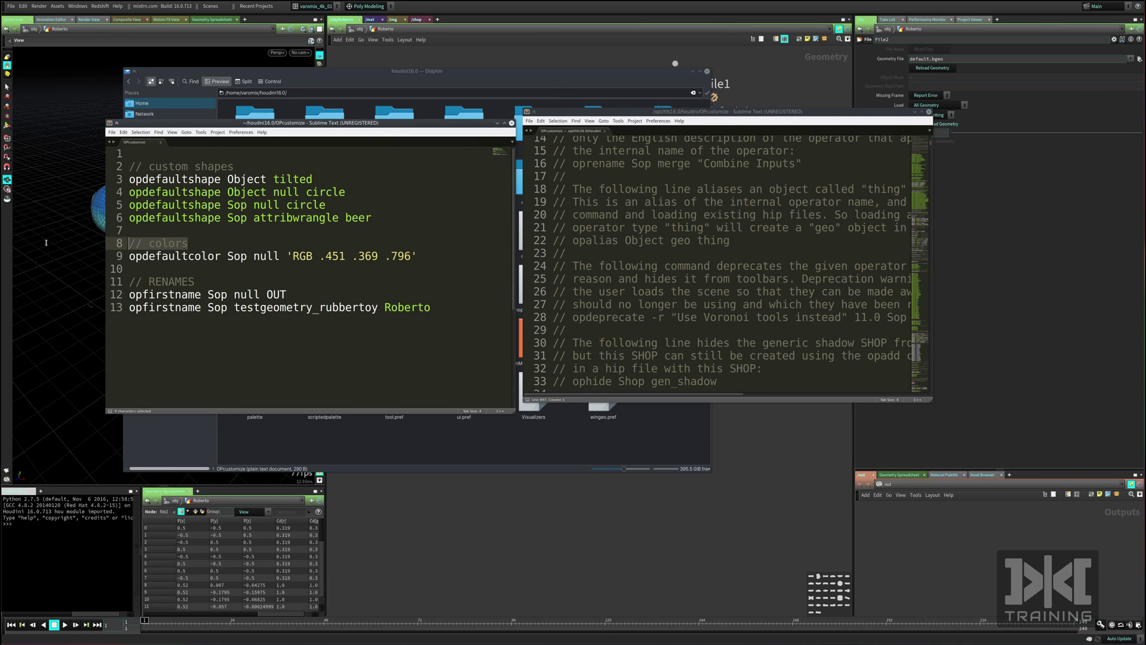
{"action": "left_click_drag", "start_coordinate": [197, 281], "coordinate": [128, 281]}
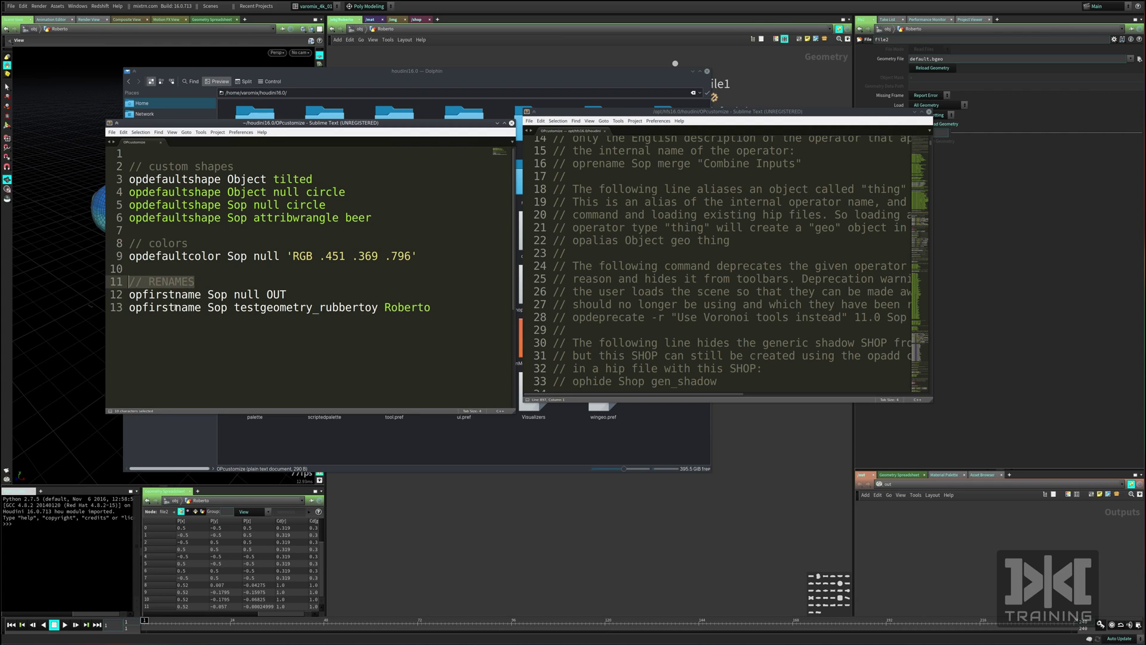
{"action": "left_click_drag", "start_coordinate": [324, 144], "coordinate": [250, 141], "text": "alt"}
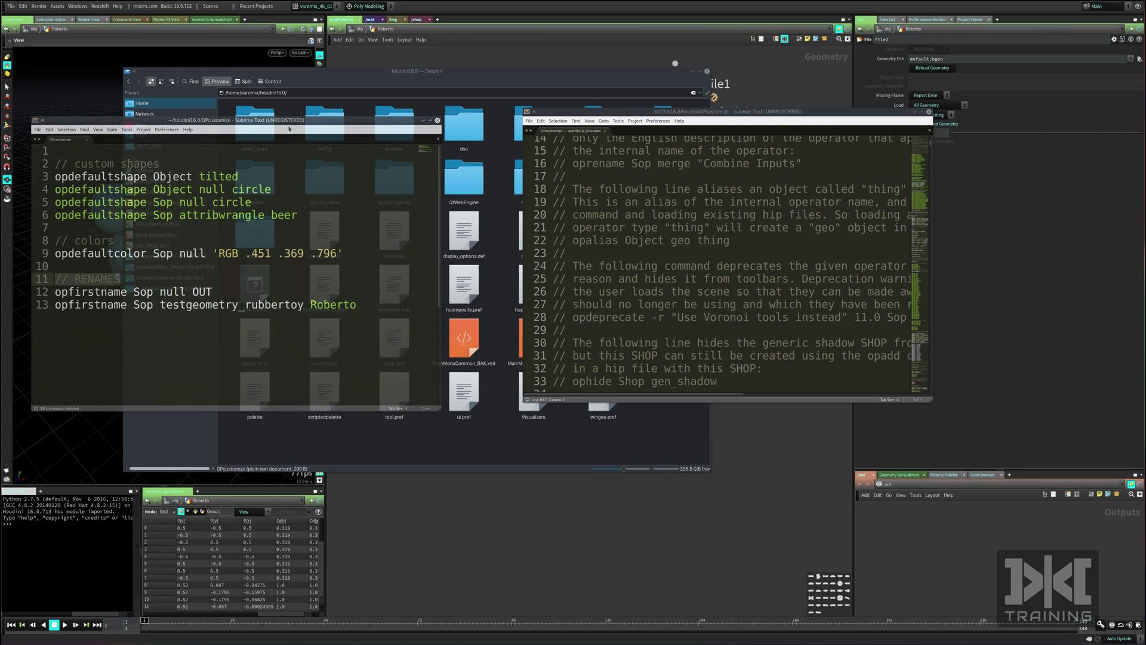
{"action": "left_click_drag", "start_coordinate": [619, 161], "coordinate": [581, 147], "text": "alt"}
{"action": "right_click_drag", "start_coordinate": [812, 365], "coordinate": [991, 403], "text": "alt"}
{"action": "left_click_drag", "start_coordinate": [246, 224], "coordinate": [246, 217], "text": "alt"}
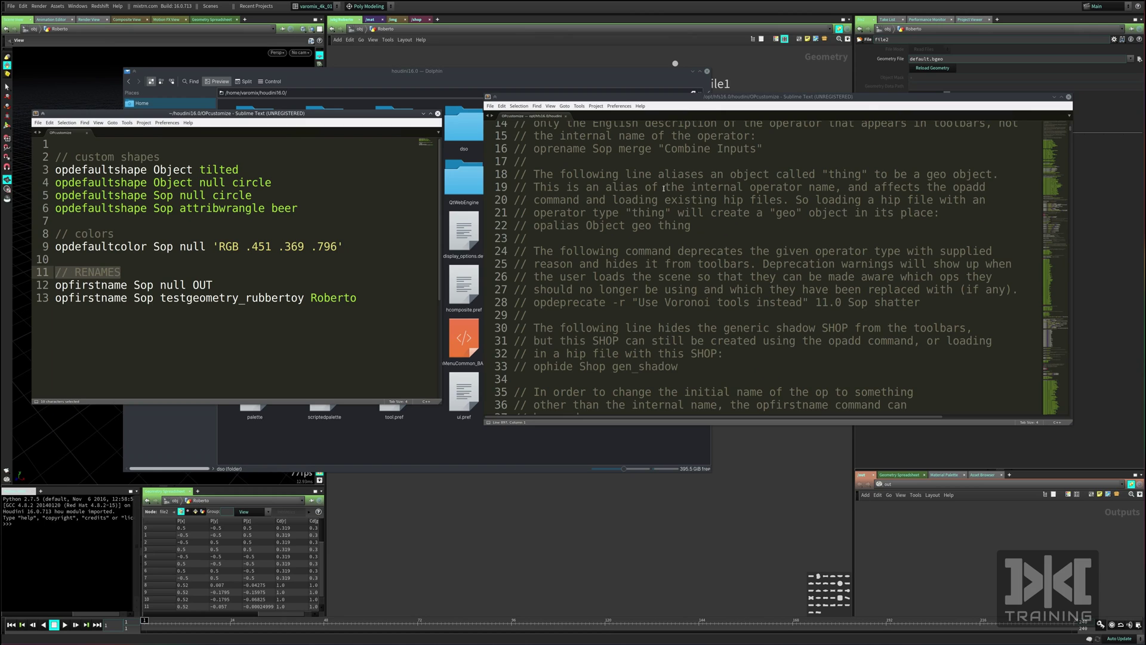
{"action": "left_click_drag", "start_coordinate": [622, 219], "coordinate": [649, 222], "text": "alt"}
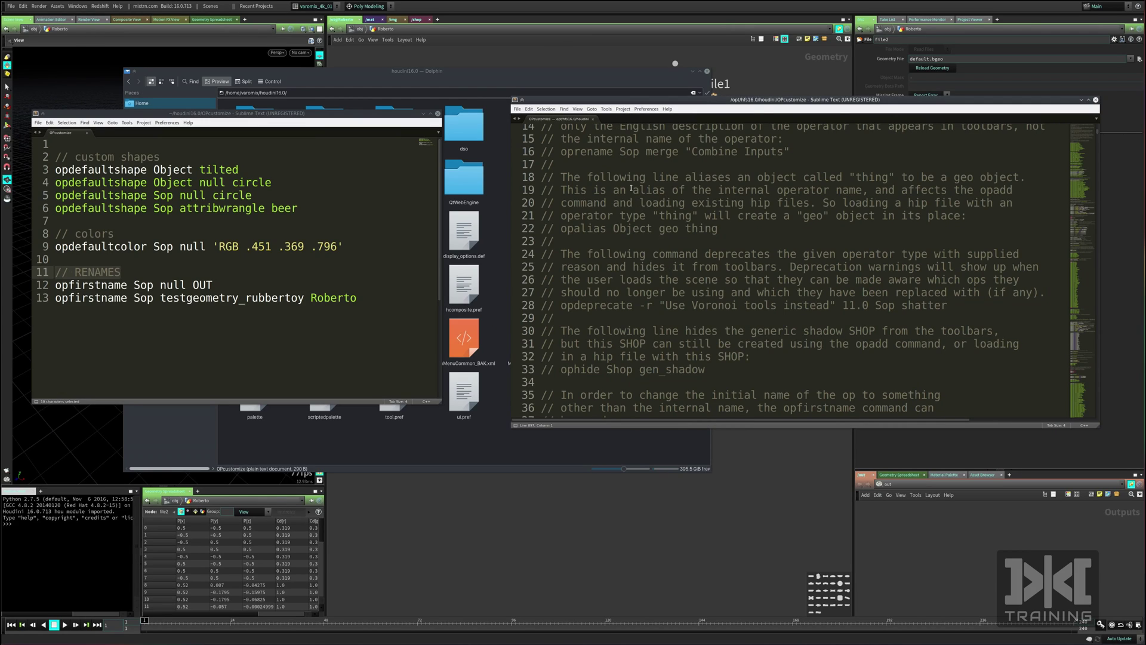
{"action": "scroll", "coordinate": [650, 255], "scroll_direction": "down", "scroll_amount": 7}
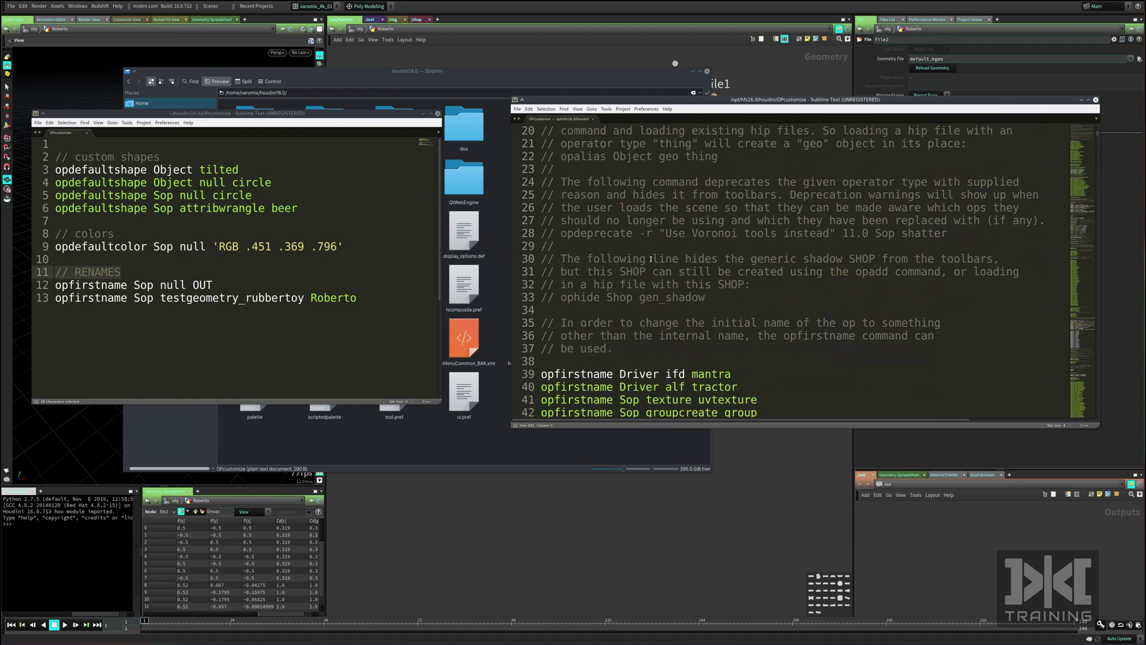
{"action": "left_click_drag", "start_coordinate": [642, 101], "coordinate": [608, 103]}
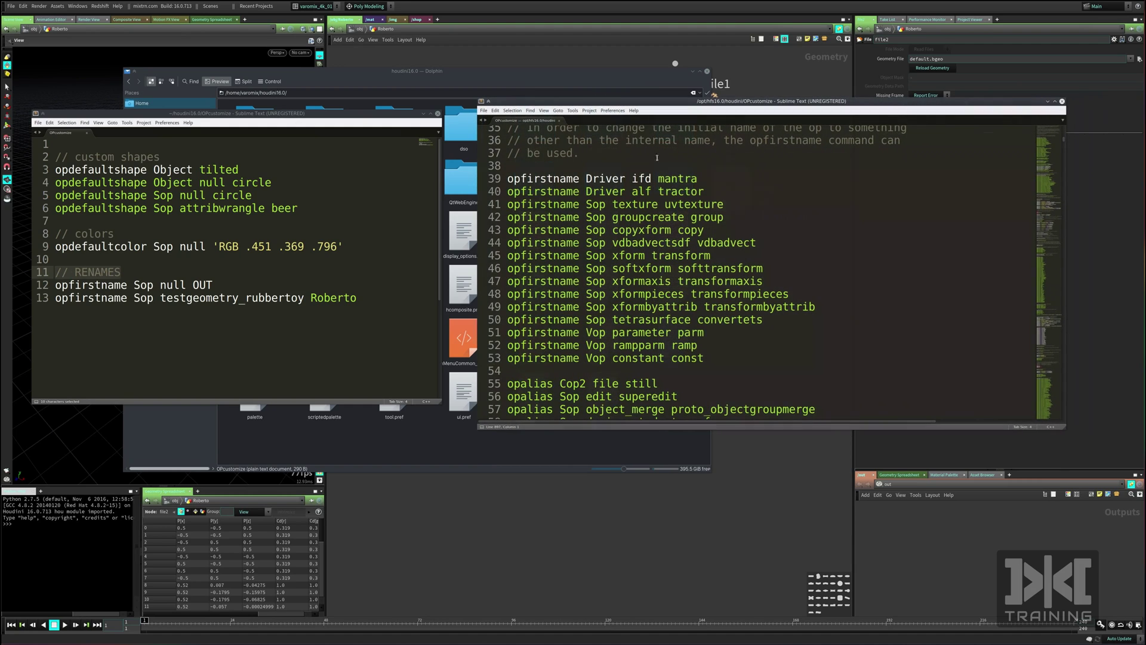
{"action": "scroll", "coordinate": [646, 193], "scroll_direction": "down", "scroll_amount": 1}
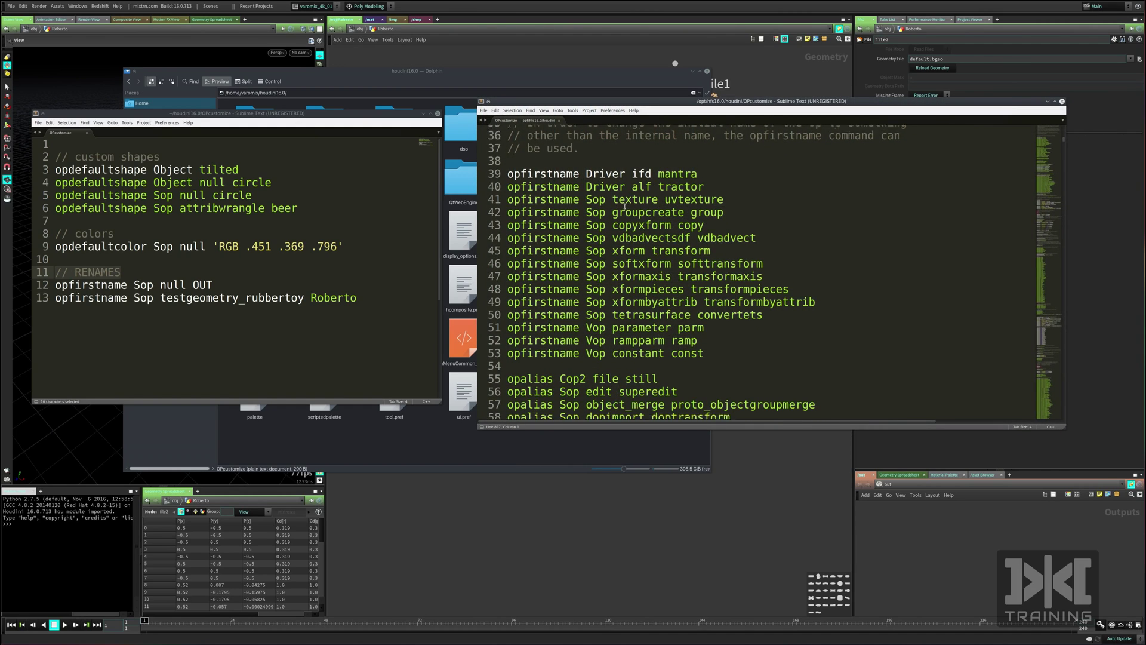
{"action": "left_click_drag", "start_coordinate": [605, 140], "coordinate": [668, 296]}
{"action": "left_click", "coordinate": [669, 297]}
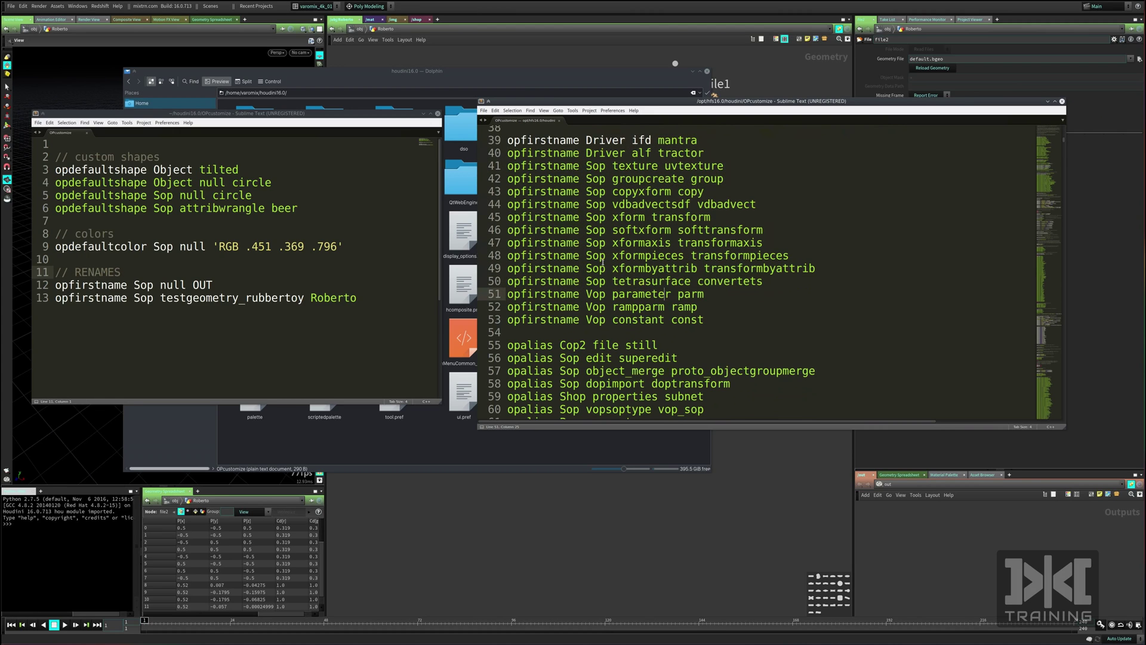
{"action": "scroll", "coordinate": [668, 296], "scroll_direction": "down", "scroll_amount": 3}
{"action": "scroll", "coordinate": [603, 261], "scroll_direction": "up", "scroll_amount": 6}
{"action": "scroll", "coordinate": [603, 261], "scroll_direction": "up", "scroll_amount": 1}
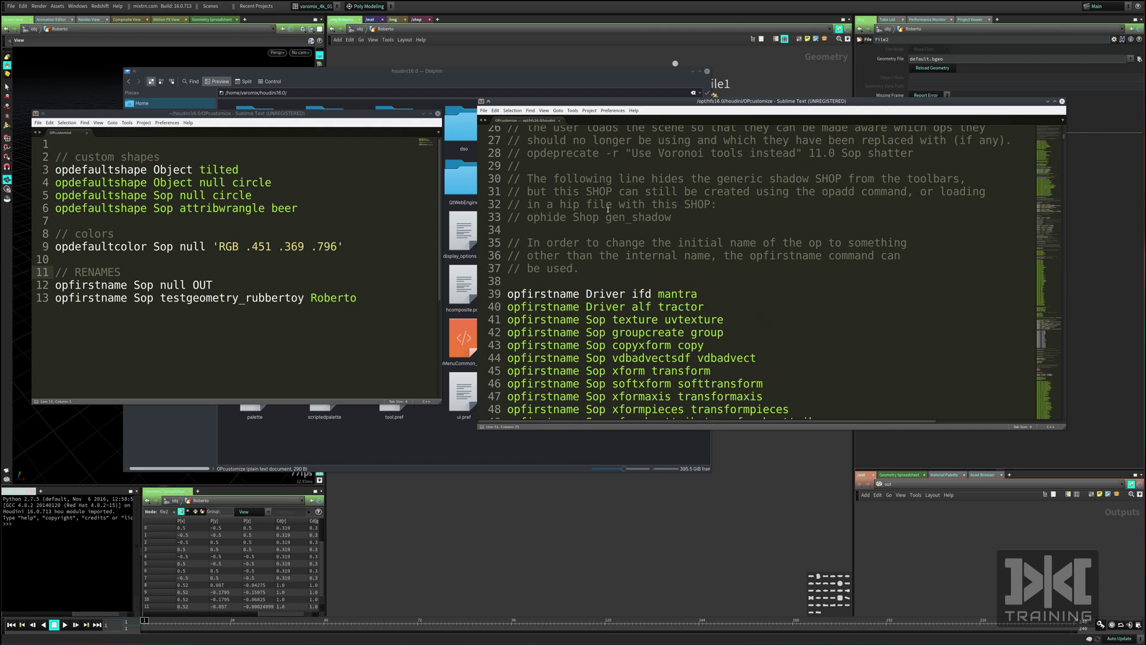
{"action": "scroll", "coordinate": [619, 231], "scroll_direction": "down", "scroll_amount": 12}
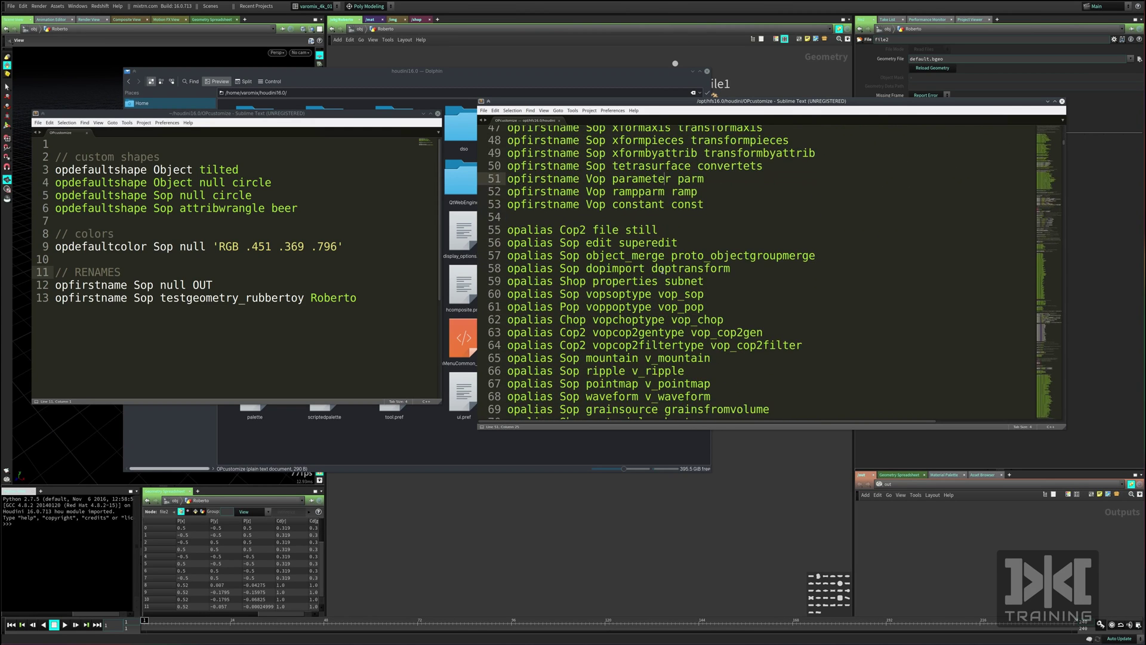
{"action": "scroll", "coordinate": [652, 269], "scroll_direction": "down", "scroll_amount": 8}
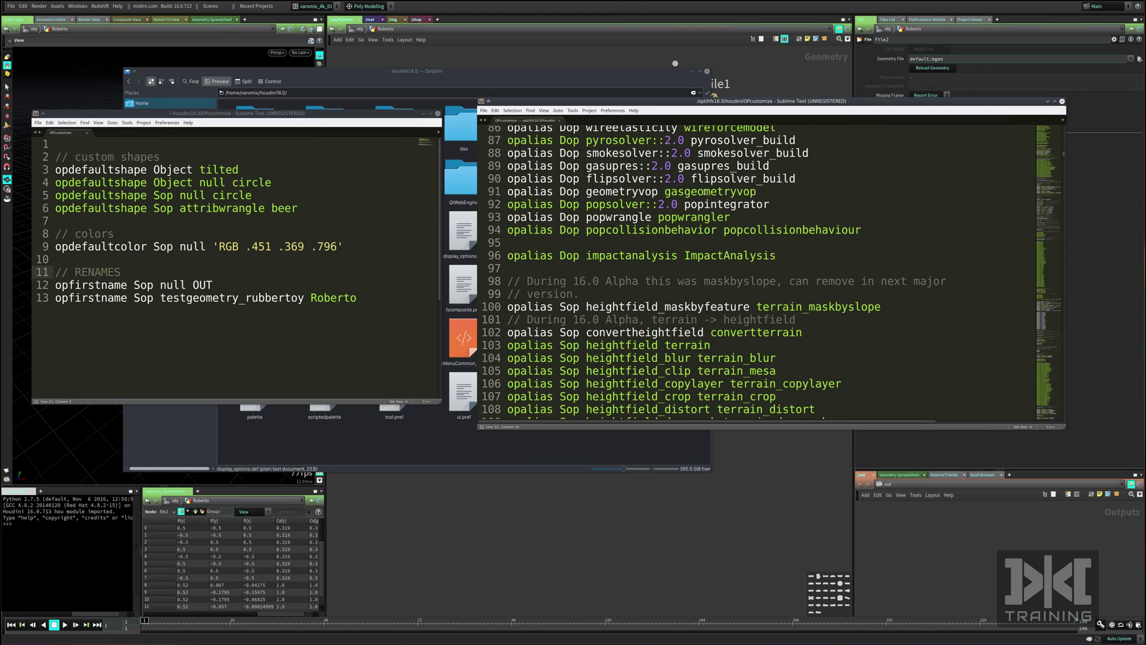
{"action": "scroll", "coordinate": [736, 241], "scroll_direction": "down", "scroll_amount": 12}
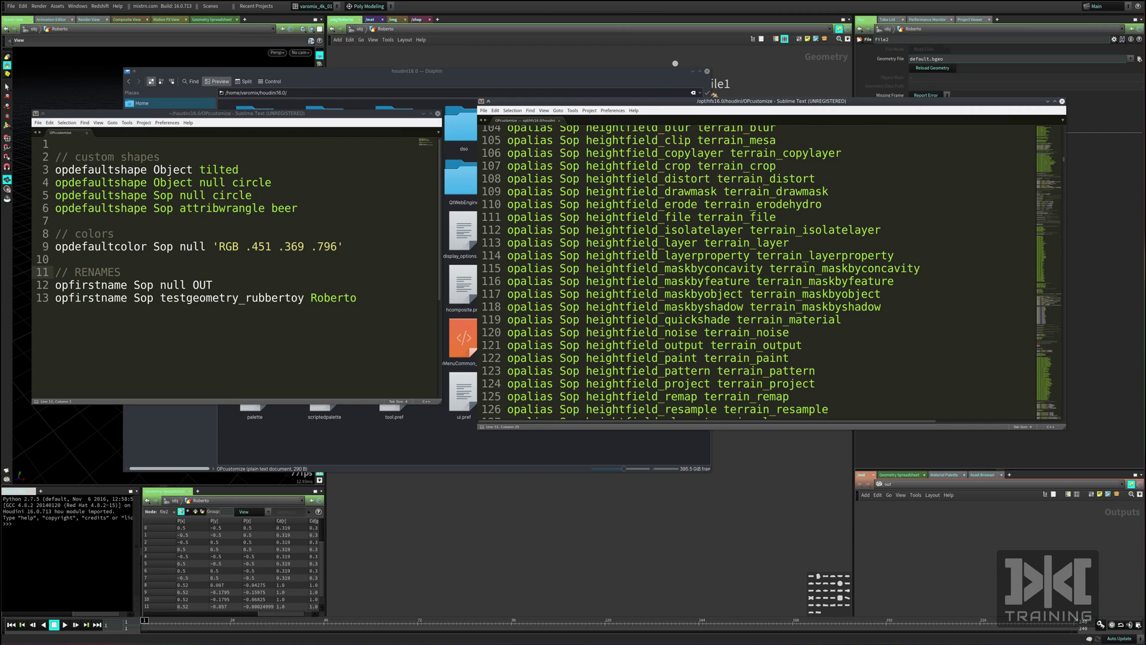
{"action": "scroll", "coordinate": [680, 272], "scroll_direction": "up", "scroll_amount": 10}
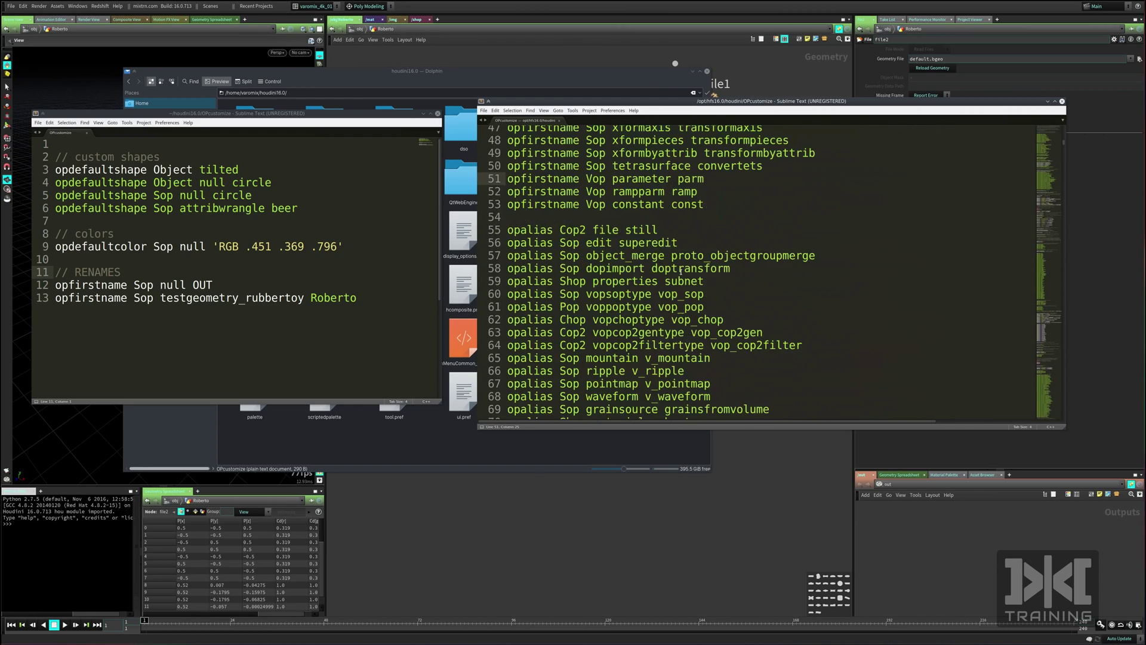
{"action": "scroll", "coordinate": [681, 272], "scroll_direction": "up", "scroll_amount": 15}
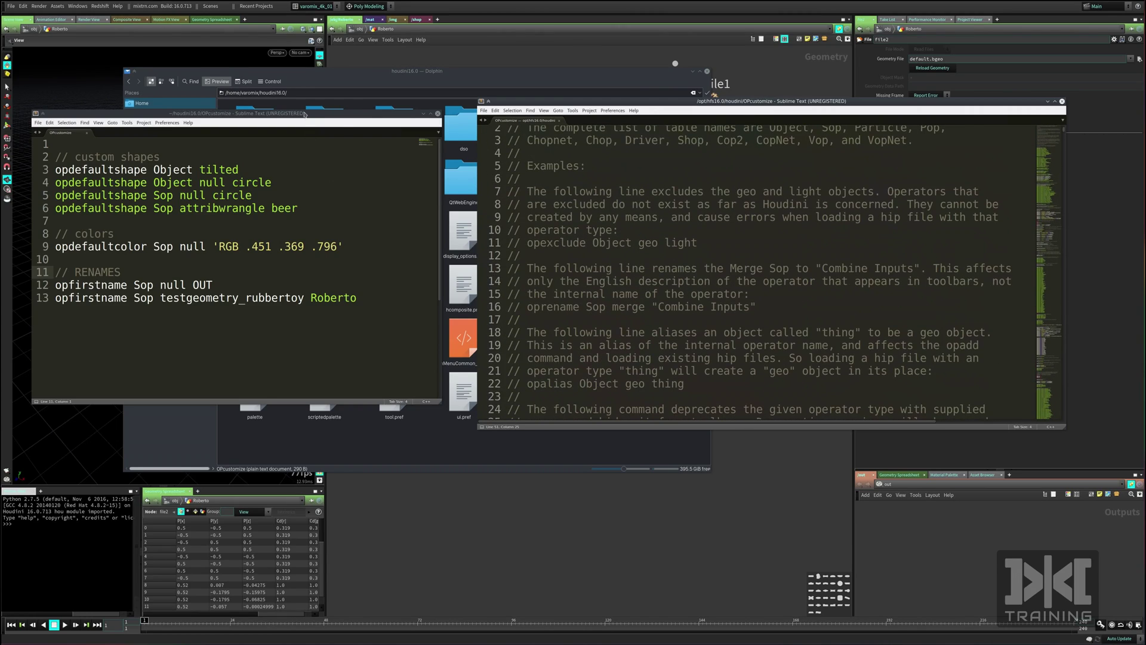
{"action": "left_click_drag", "start_coordinate": [305, 114], "coordinate": [356, 112]}
{"action": "left_click", "coordinate": [333, 154]}
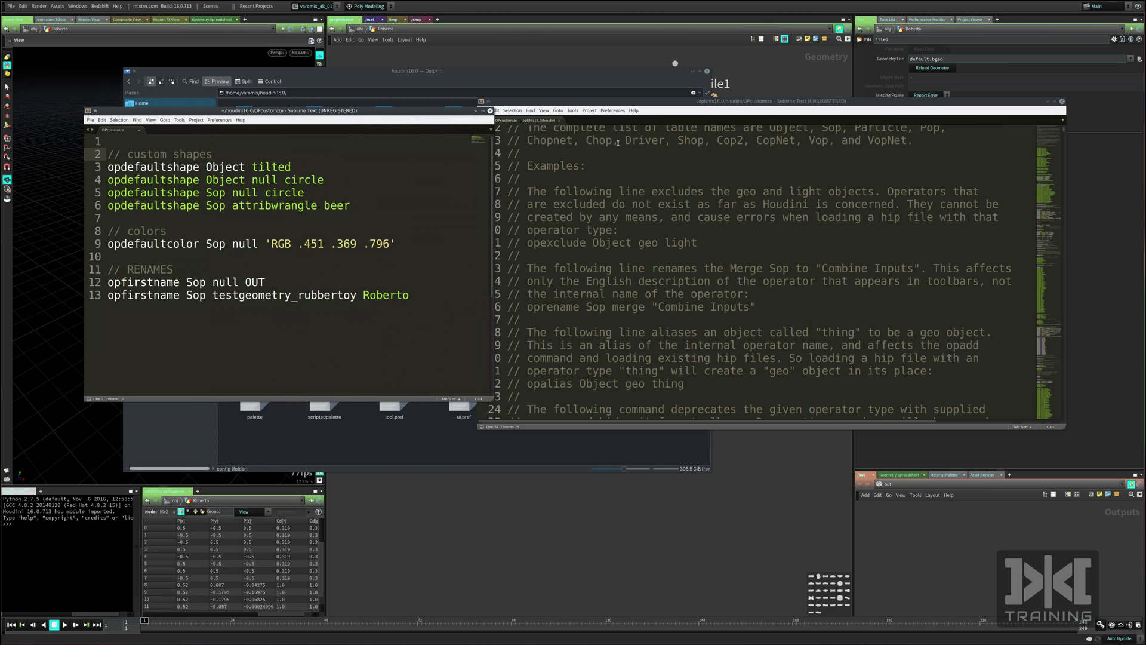
Hide the reference OPcustomize window and enlarge the custom file's window.
{"action": "left_click", "coordinate": [1048, 102]}
{"action": "left_click_drag", "start_coordinate": [395, 110], "coordinate": [375, 76]}
{"action": "right_click_drag", "start_coordinate": [415, 319], "coordinate": [728, 456], "text": "alt"}
{"action": "scroll", "coordinate": [429, 374], "scroll_direction": "up", "scroll_amount": 9, "text": "ctrl"}
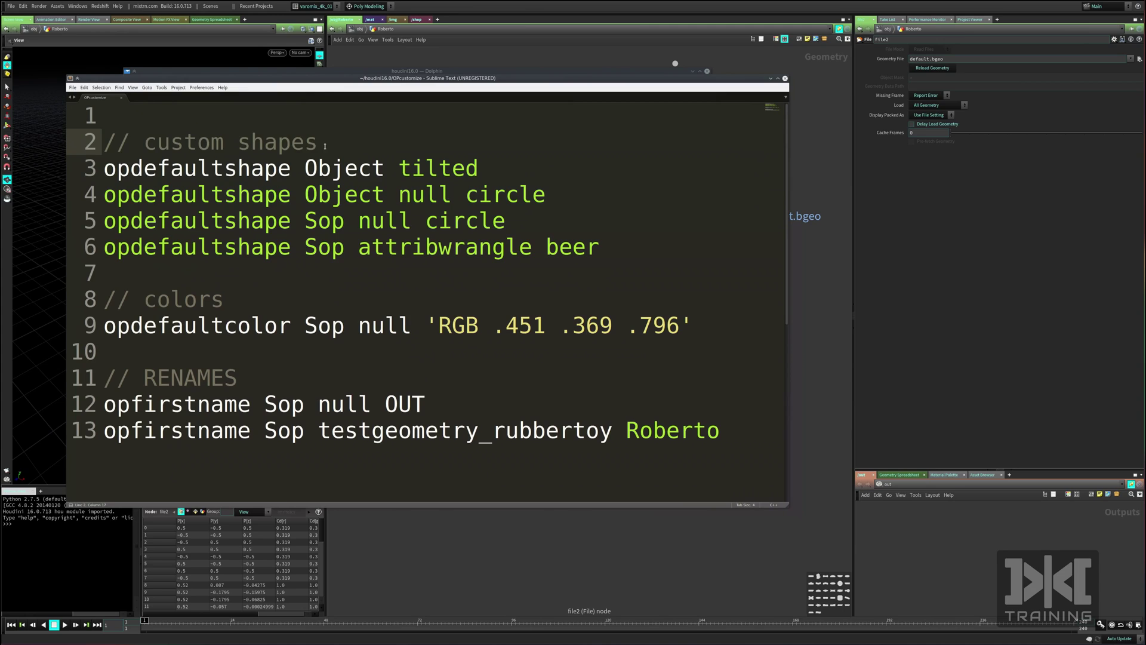
Highlight the custom shapes comment, the opdefaultshape command and 'Object', then uncover Houdini.
{"action": "left_click_drag", "start_coordinate": [325, 145], "coordinate": [95, 140]}
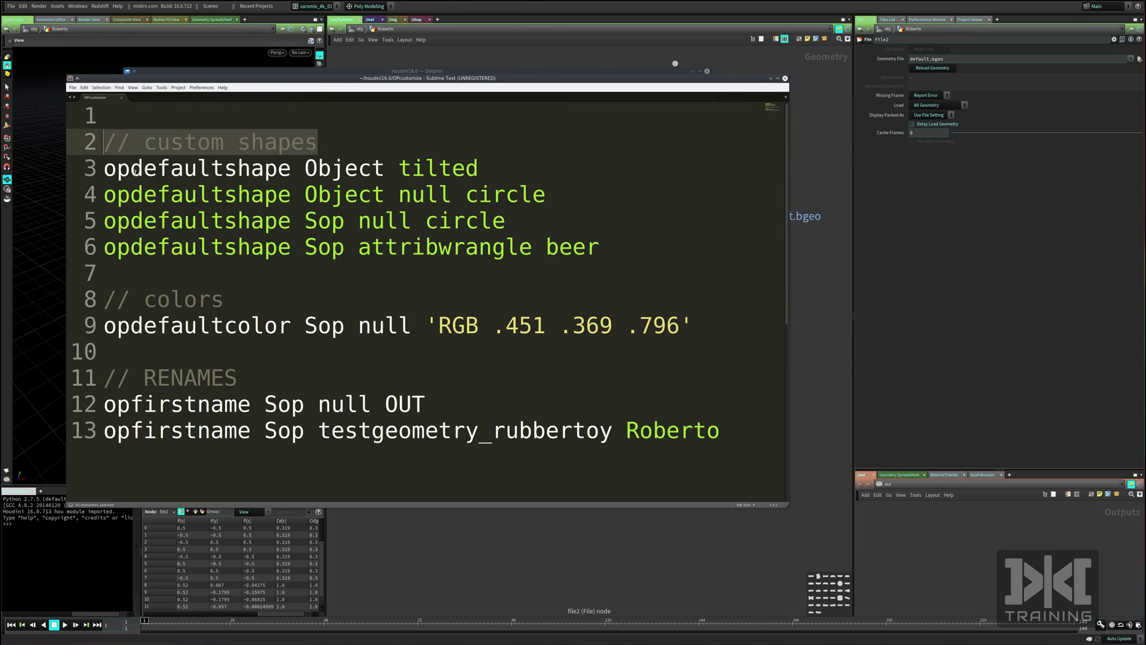
{"action": "left_click_drag", "start_coordinate": [109, 168], "coordinate": [291, 173]}
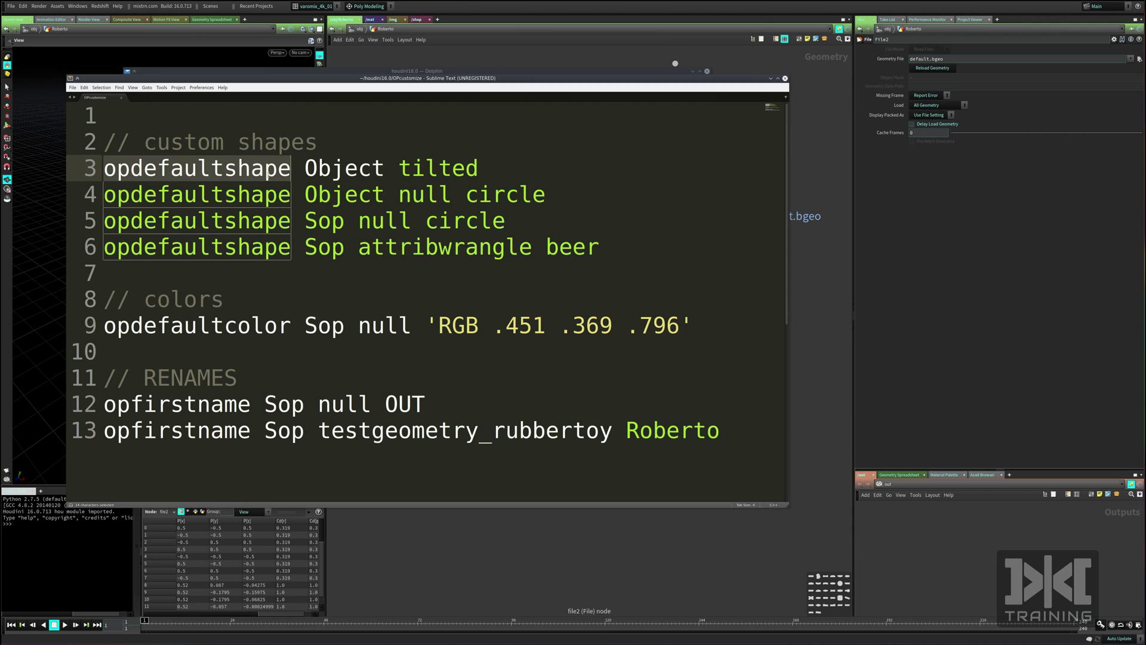
{"action": "left_click_drag", "start_coordinate": [298, 173], "coordinate": [340, 169], "text": "alt"}
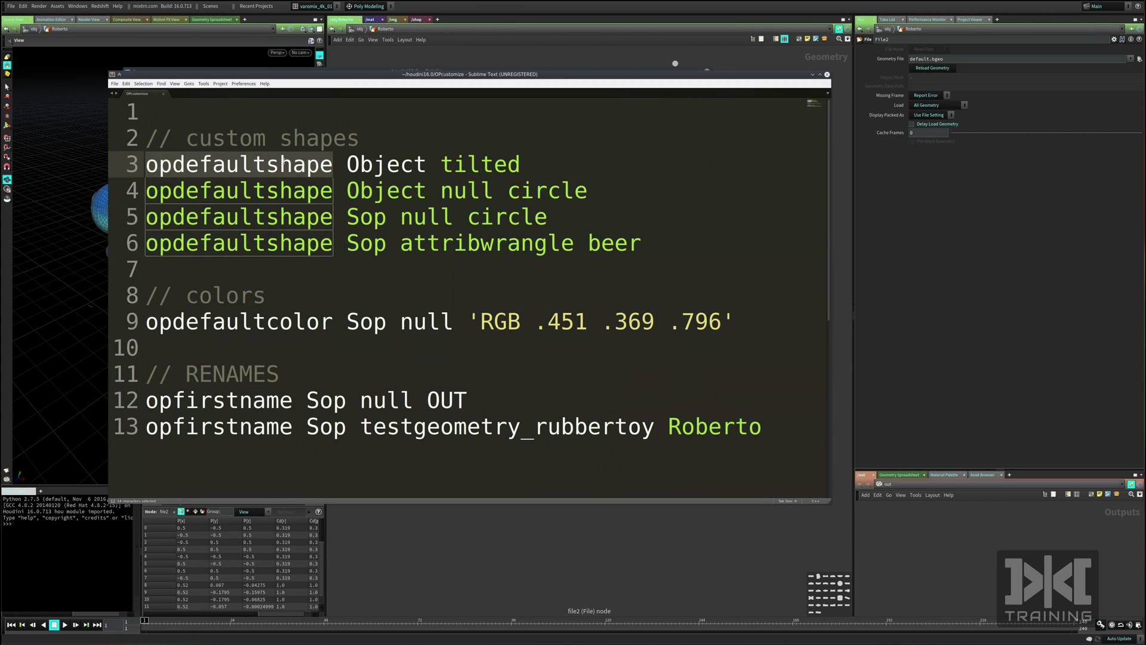
{"action": "double_click", "coordinate": [352, 163]}
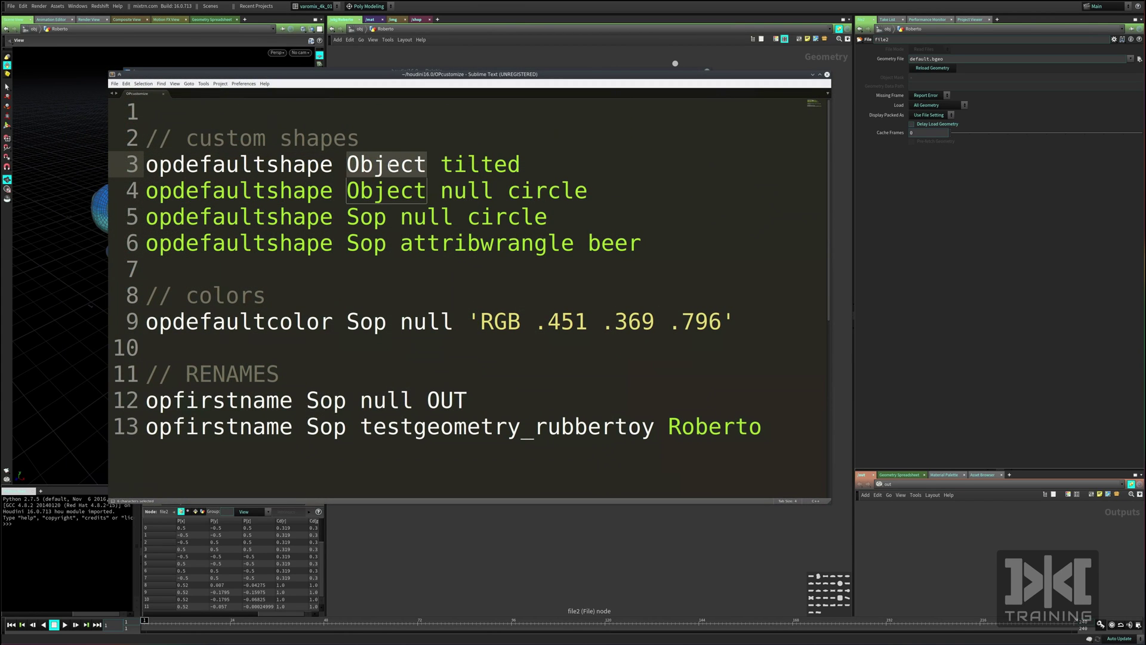
{"action": "left_click_drag", "start_coordinate": [425, 87], "coordinate": [352, 90], "text": "alt"}
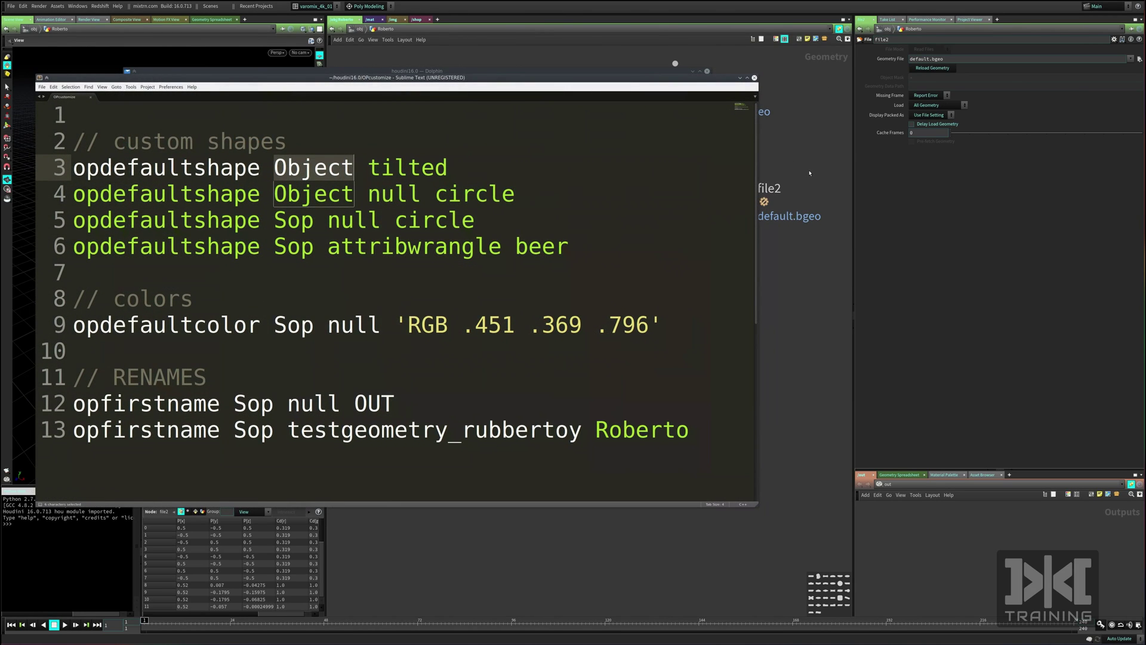
{"action": "left_click_drag", "start_coordinate": [532, 323], "coordinate": [200, 324], "text": "alt"}
{"action": "left_click", "coordinate": [791, 307]}
{"action": "key", "text": "u"}
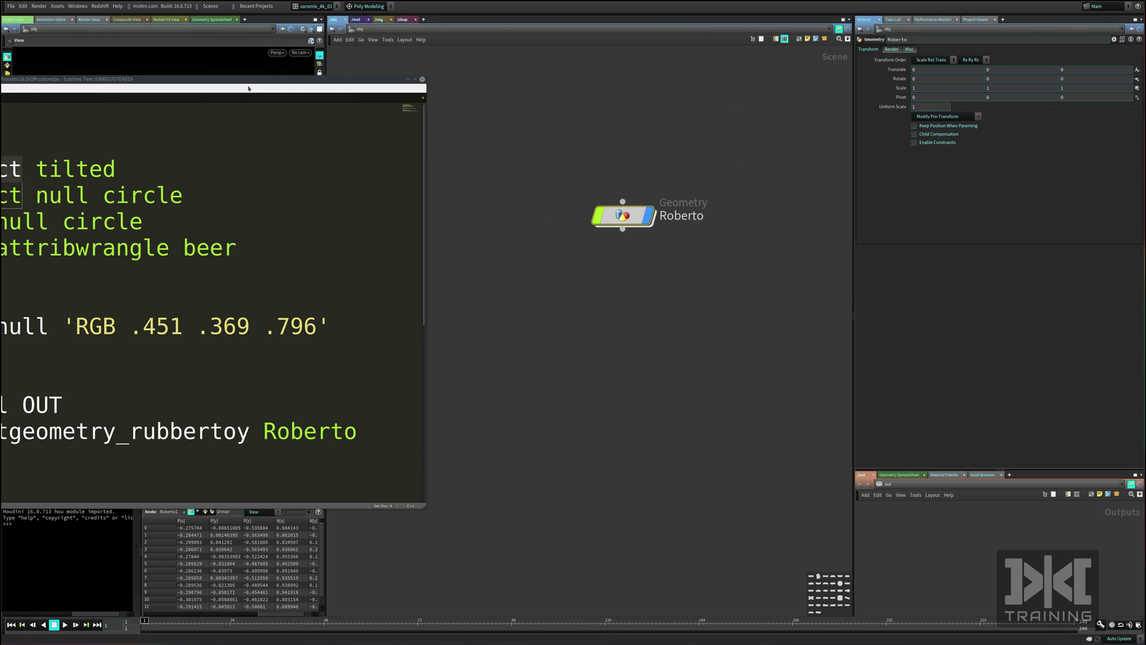
{"action": "left_click_drag", "start_coordinate": [249, 88], "coordinate": [617, 86], "text": "alt"}
{"action": "left_click_drag", "start_coordinate": [405, 165], "coordinate": [487, 166]}
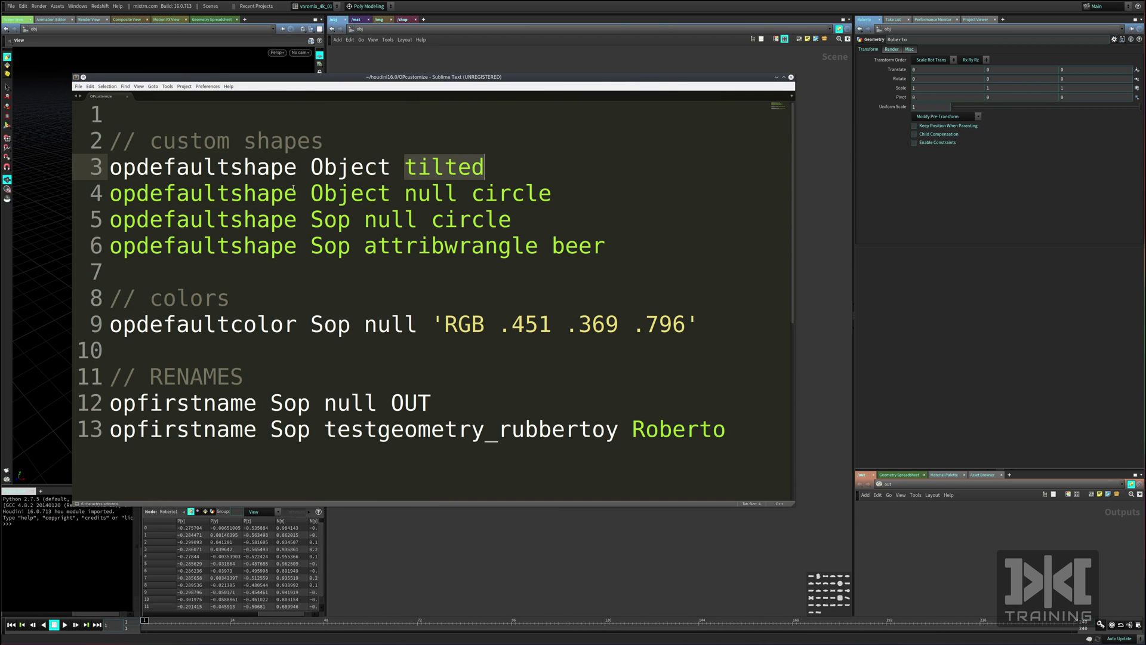
{"action": "left_click_drag", "start_coordinate": [293, 191], "coordinate": [109, 193]}
{"action": "left_click", "coordinate": [312, 194]}
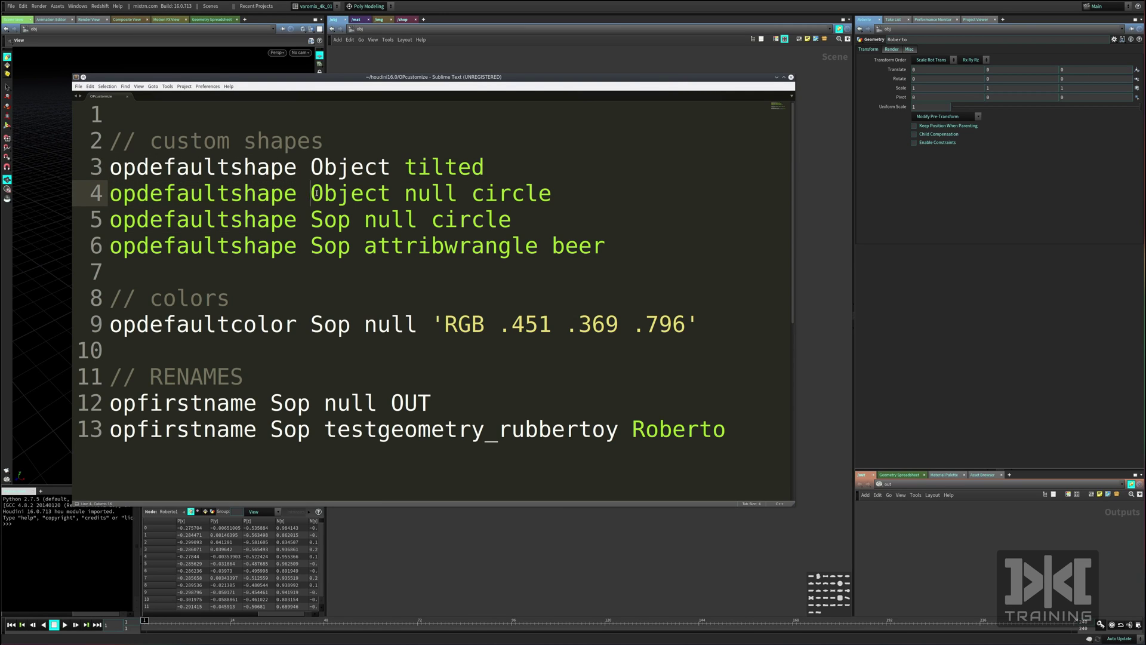
{"action": "left_click_drag", "start_coordinate": [315, 195], "coordinate": [543, 202]}
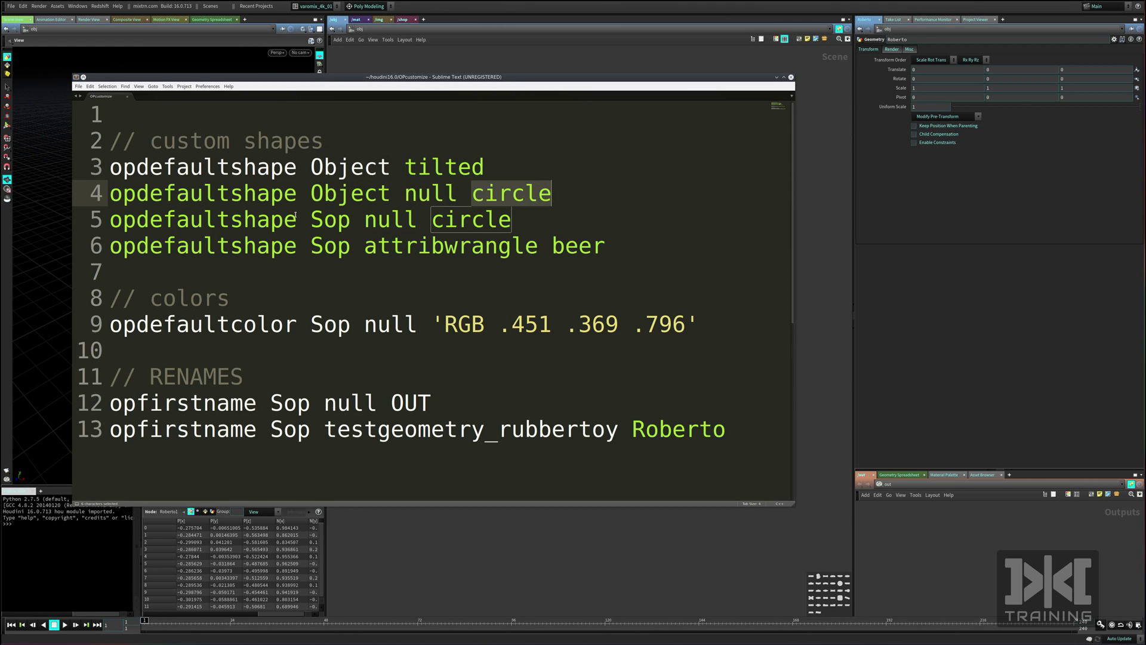
{"action": "left_click_drag", "start_coordinate": [296, 217], "coordinate": [347, 221]}
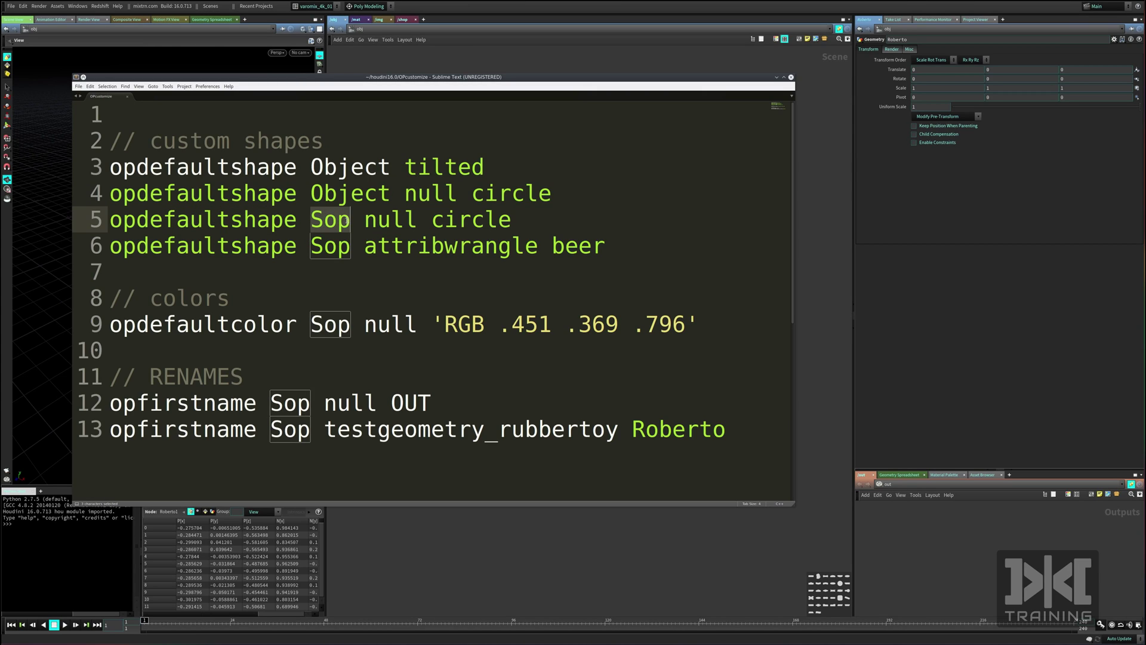
{"action": "left_click", "coordinate": [404, 219]}
{"action": "left_click_drag", "start_coordinate": [432, 220], "coordinate": [512, 221]}
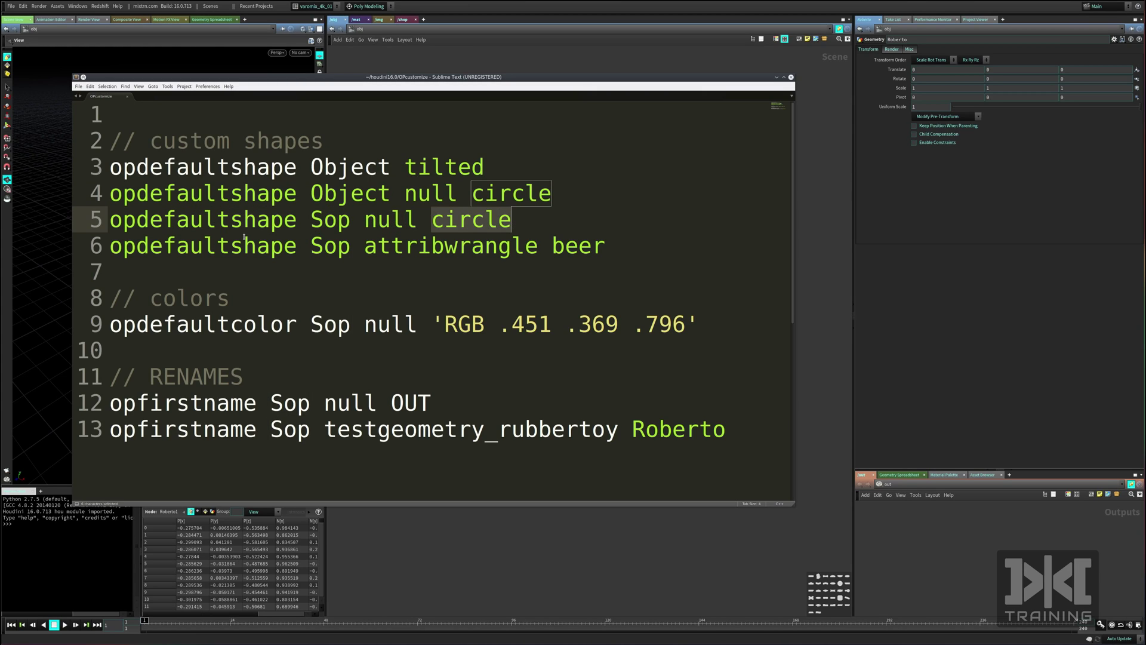
{"action": "left_click_drag", "start_coordinate": [111, 246], "coordinate": [616, 247]}
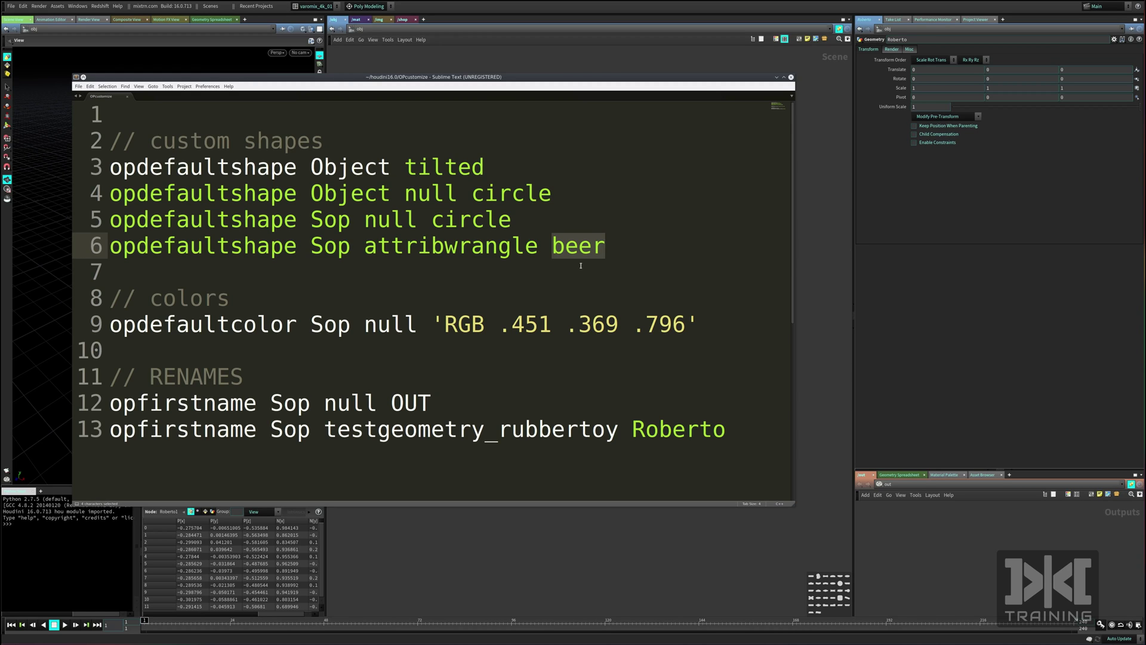
{"action": "scroll", "coordinate": [537, 256], "scroll_direction": "down", "scroll_amount": 3}
{"action": "scroll", "coordinate": [517, 252], "scroll_direction": "up", "scroll_amount": 3}
{"action": "double_click", "coordinate": [172, 297]}
{"action": "left_click", "coordinate": [257, 324]}
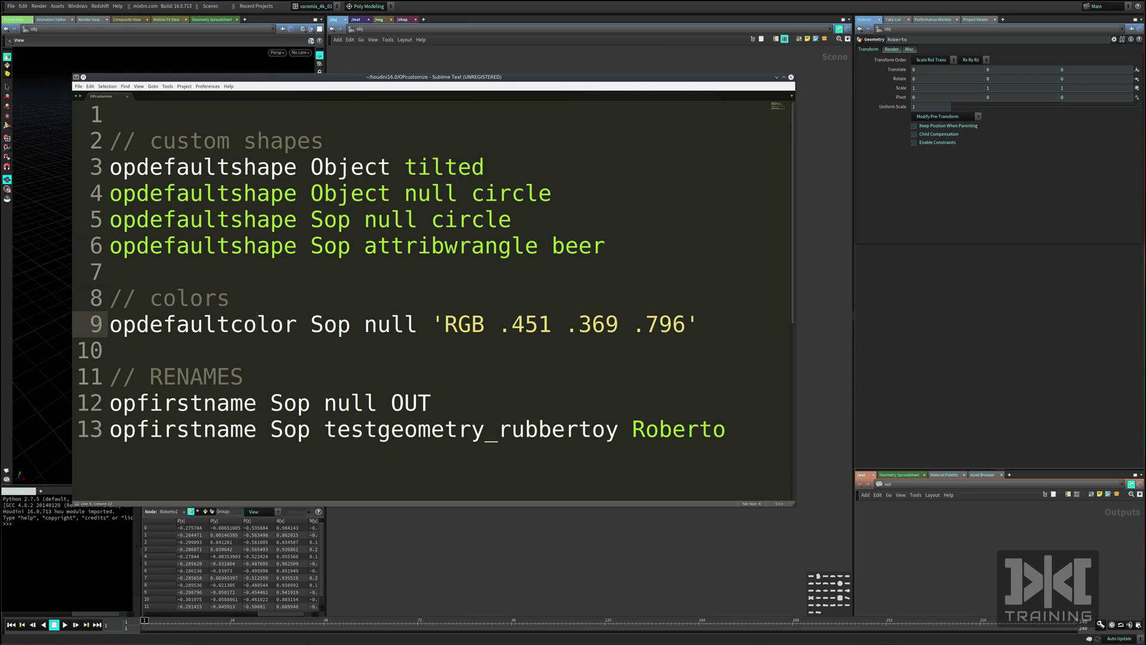
{"action": "left_click_drag", "start_coordinate": [311, 324], "coordinate": [699, 324]}
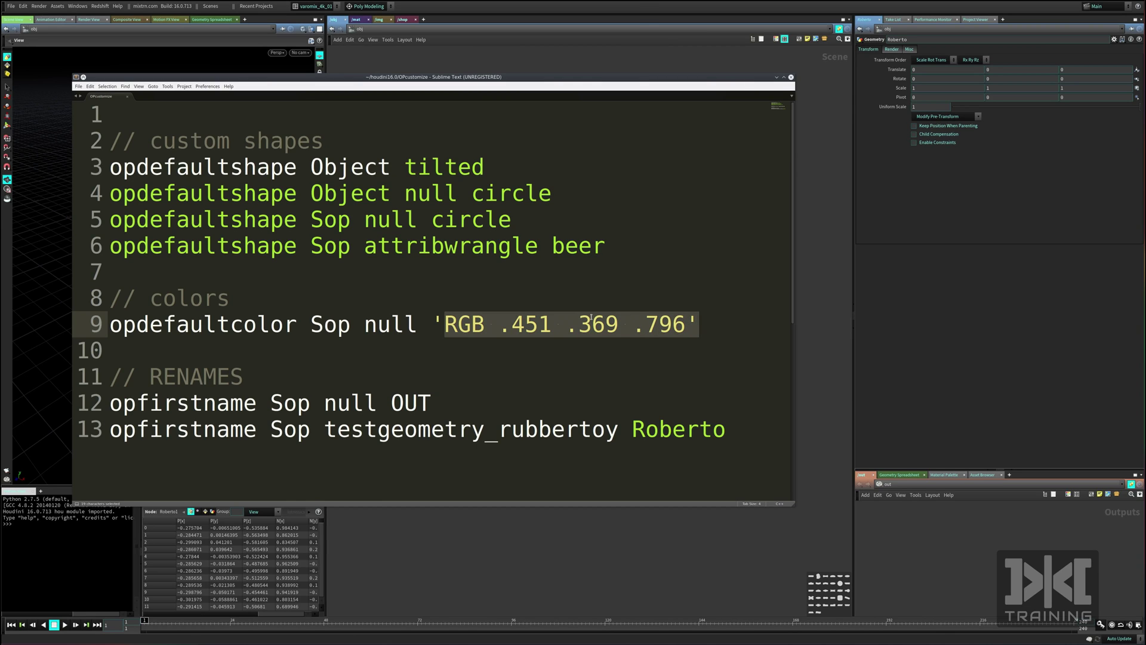
{"action": "left_click_drag", "start_coordinate": [670, 79], "coordinate": [296, 132]}
{"action": "double_click", "coordinate": [614, 216]}
{"action": "key", "text": "Tab"}
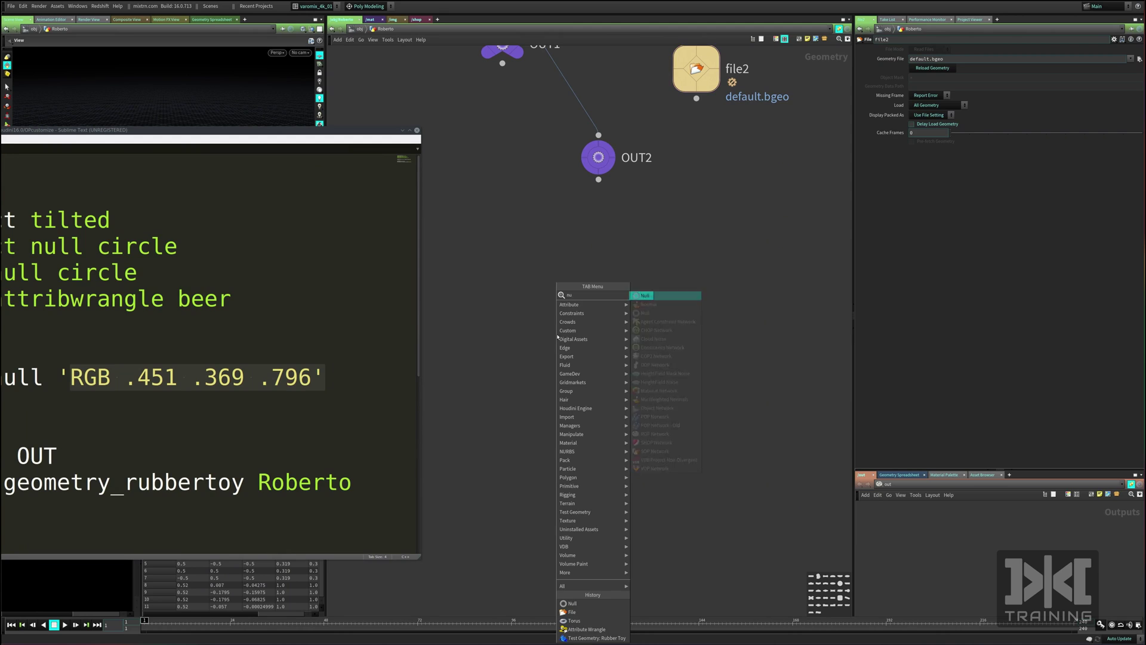
{"action": "left_click", "coordinate": [639, 294]}
{"action": "left_click", "coordinate": [629, 303]}
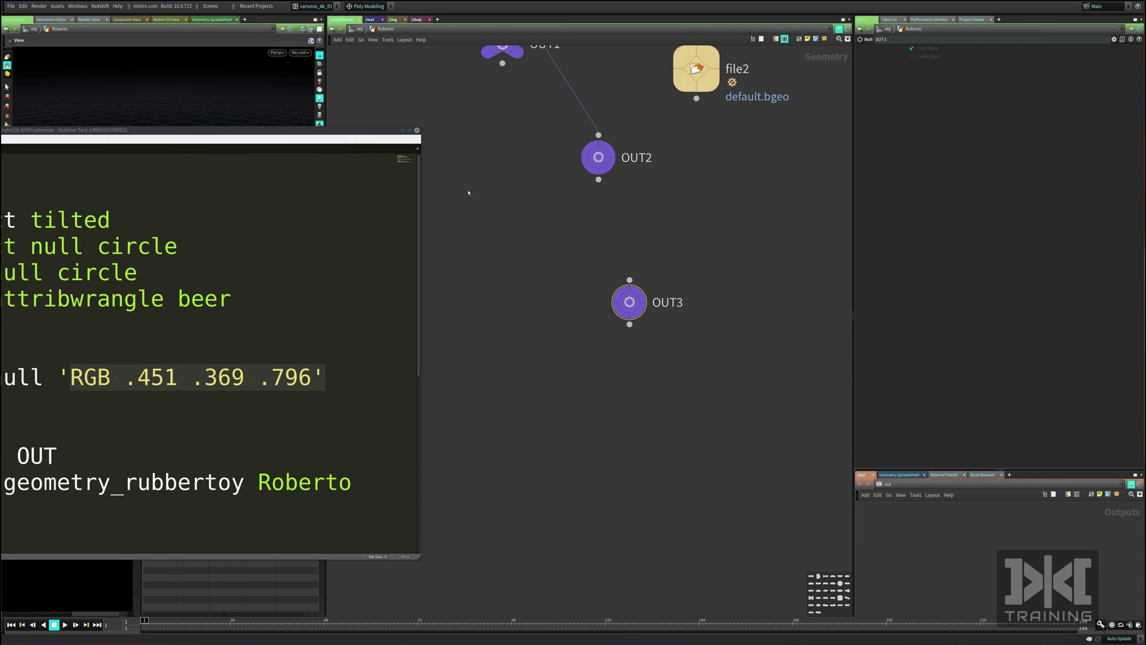
{"action": "left_click_drag", "start_coordinate": [338, 131], "coordinate": [762, 69]}
{"action": "scroll", "coordinate": [361, 269], "scroll_direction": "down", "scroll_amount": 5}
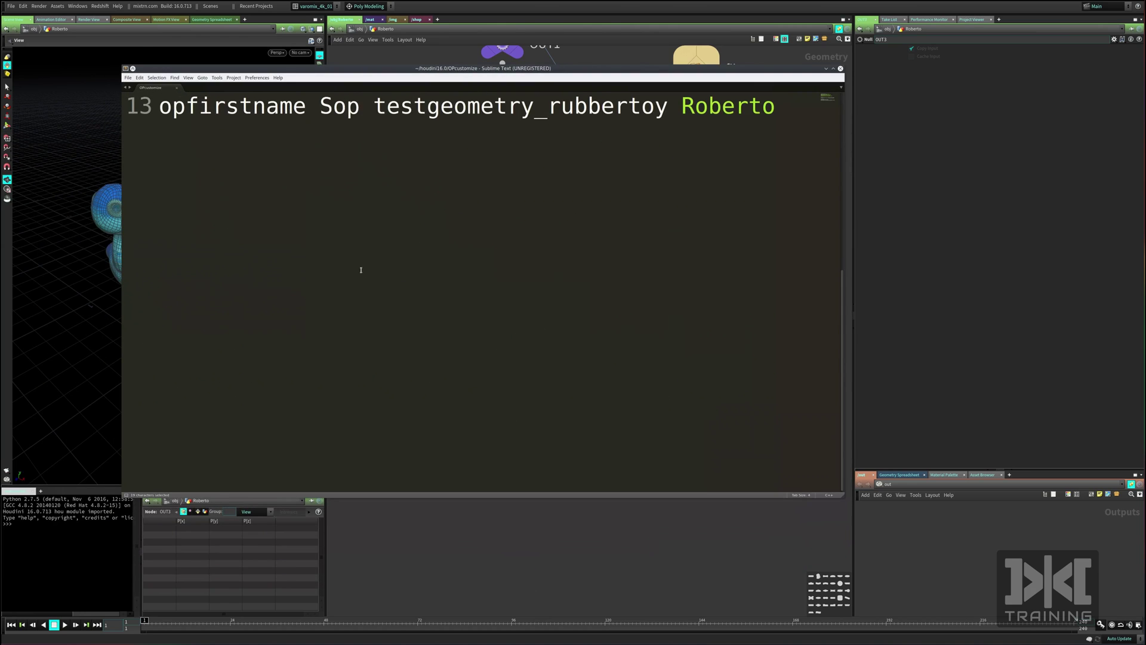
{"action": "scroll", "coordinate": [299, 299], "scroll_direction": "up", "scroll_amount": 5}
{"action": "scroll", "coordinate": [290, 323], "scroll_direction": "down", "scroll_amount": 1}
{"action": "mouse_move", "coordinate": [479, 316]}
{"action": "left_mouse_down"}
{"action": "mouse_move", "coordinate": [131, 322]}
{"action": "mouse_move", "coordinate": [483, 315]}
{"action": "left_mouse_up"}
{"action": "left_click", "coordinate": [211, 318]}
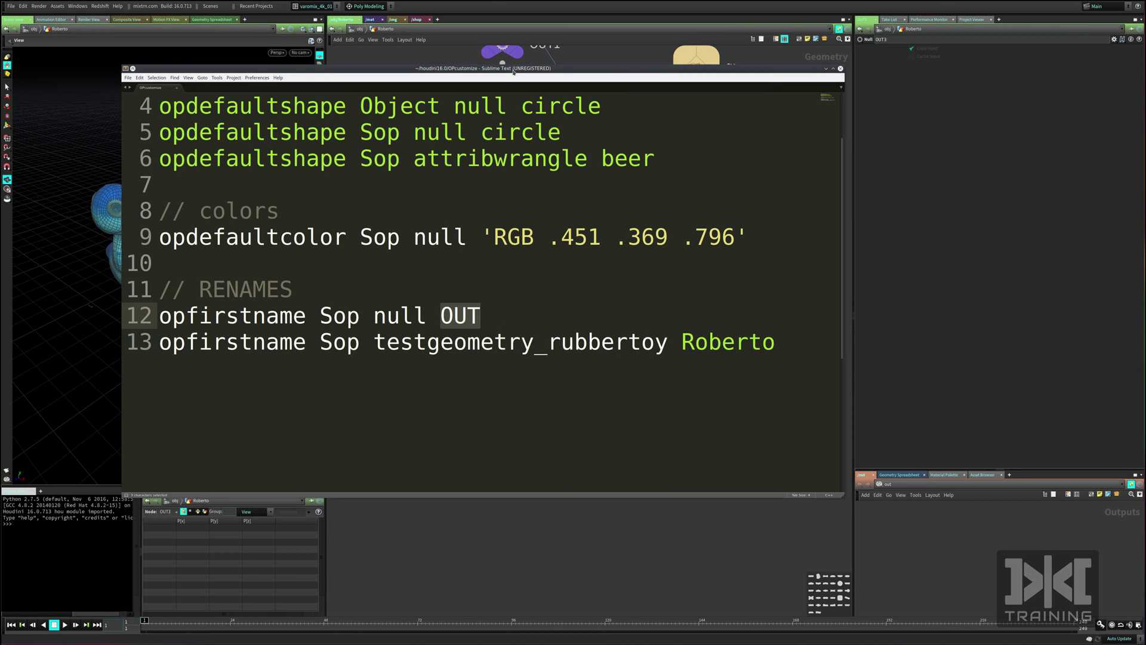
Move the OUT3 null up and to the right in the network.
{"action": "left_click_drag", "start_coordinate": [513, 70], "coordinate": [221, 195]}
{"action": "mouse_move", "coordinate": [638, 303]}
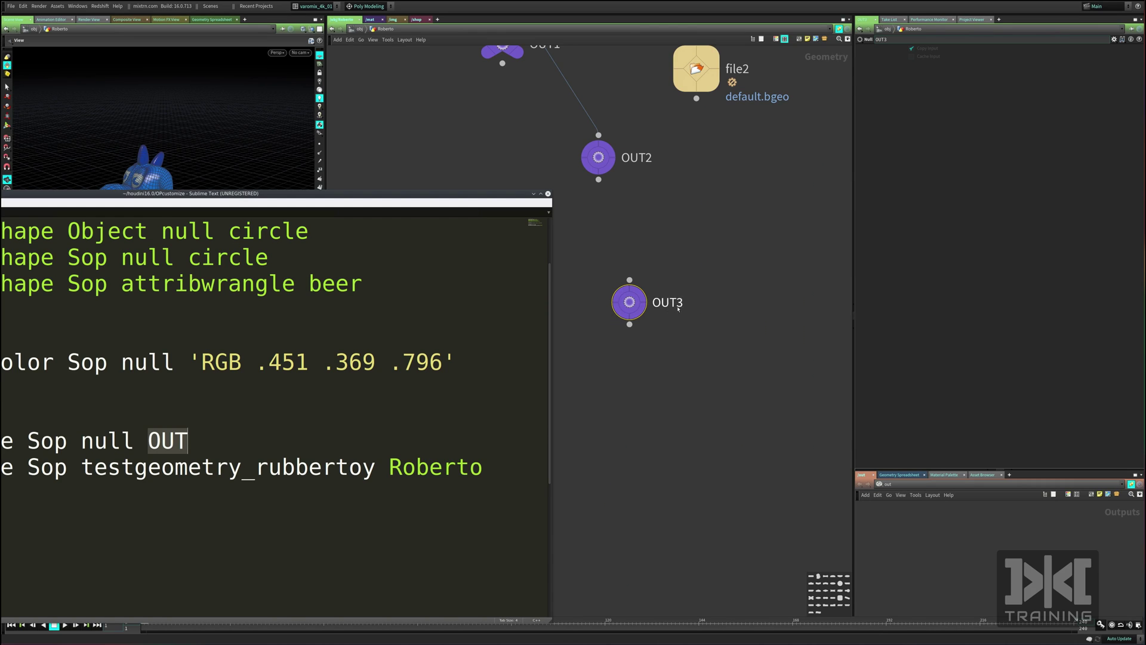
{"action": "left_click_drag", "start_coordinate": [672, 304], "coordinate": [723, 263]}
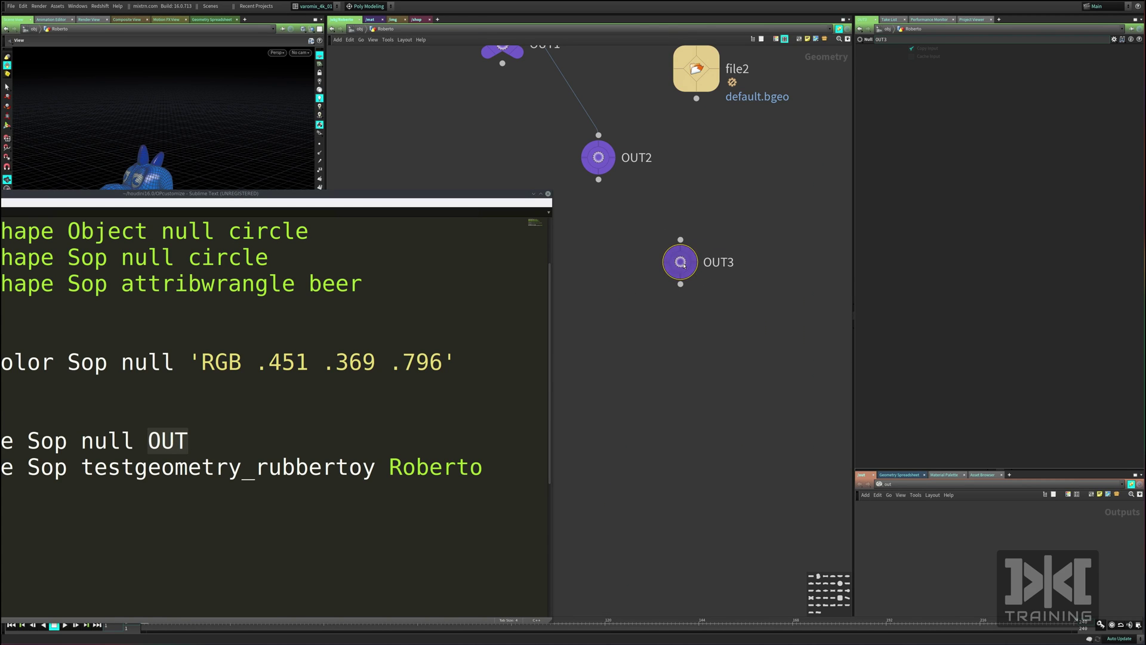
{"action": "left_click", "coordinate": [712, 263]}
Select the rubber toy rename rule on line 13, then switch to Dolphin.
{"action": "left_click_drag", "start_coordinate": [87, 411], "coordinate": [455, 310], "text": "super"}
{"action": "left_click_drag", "start_coordinate": [470, 365], "coordinate": [465, 365]}
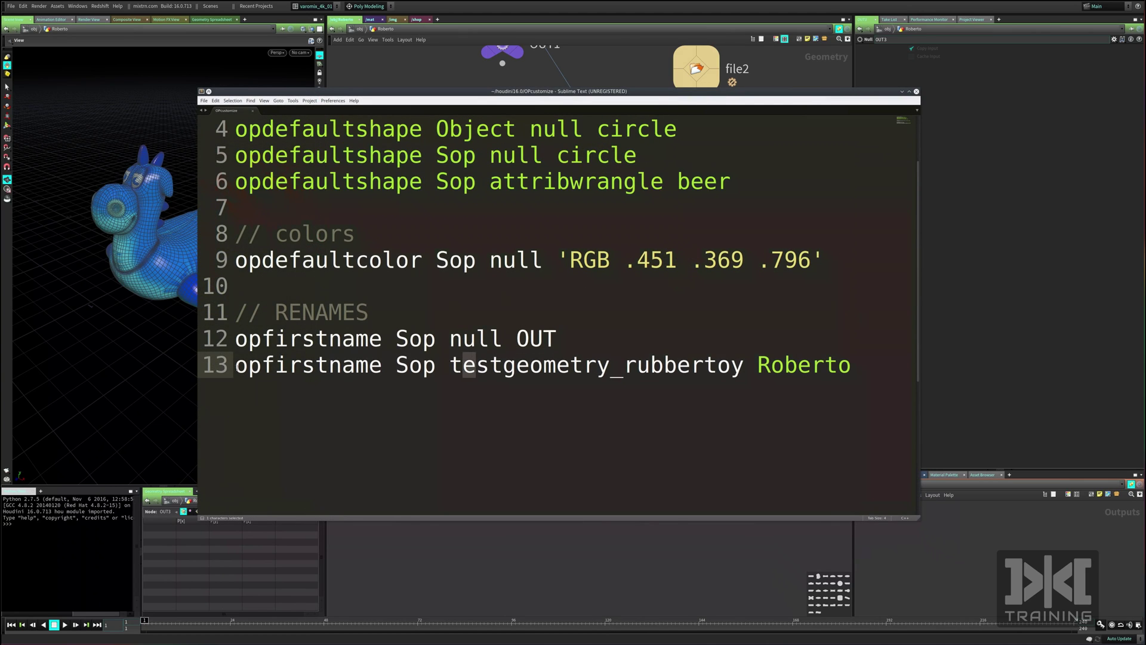
{"action": "left_click_drag", "start_coordinate": [235, 365], "coordinate": [853, 362]}
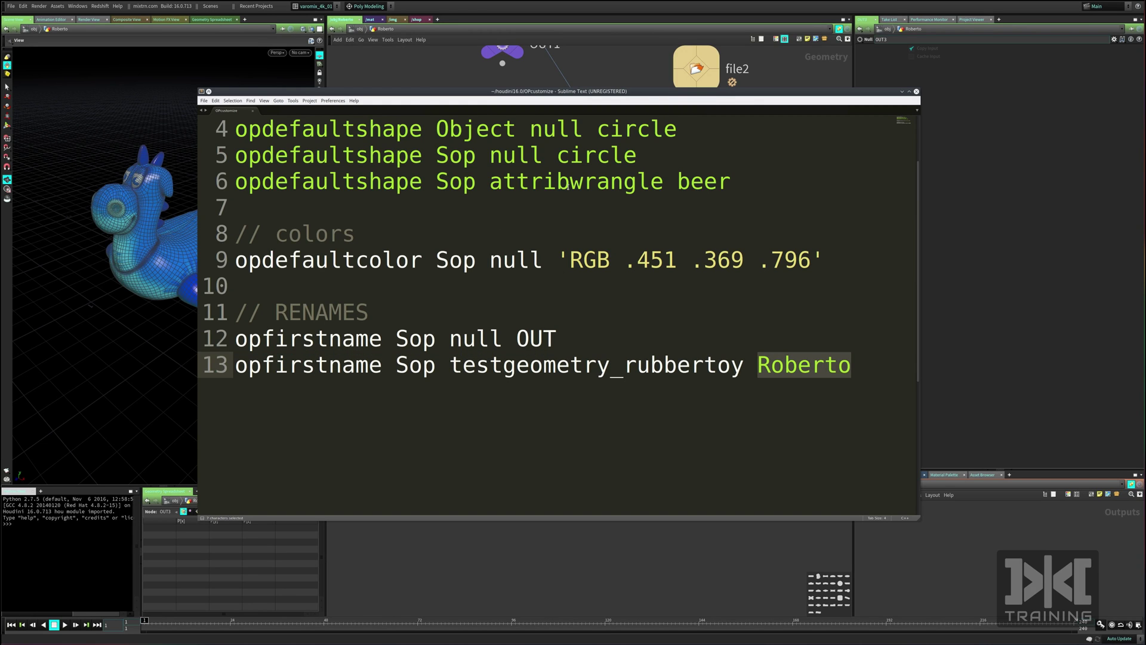
{"action": "left_click_drag", "start_coordinate": [739, 94], "coordinate": [624, 135]}
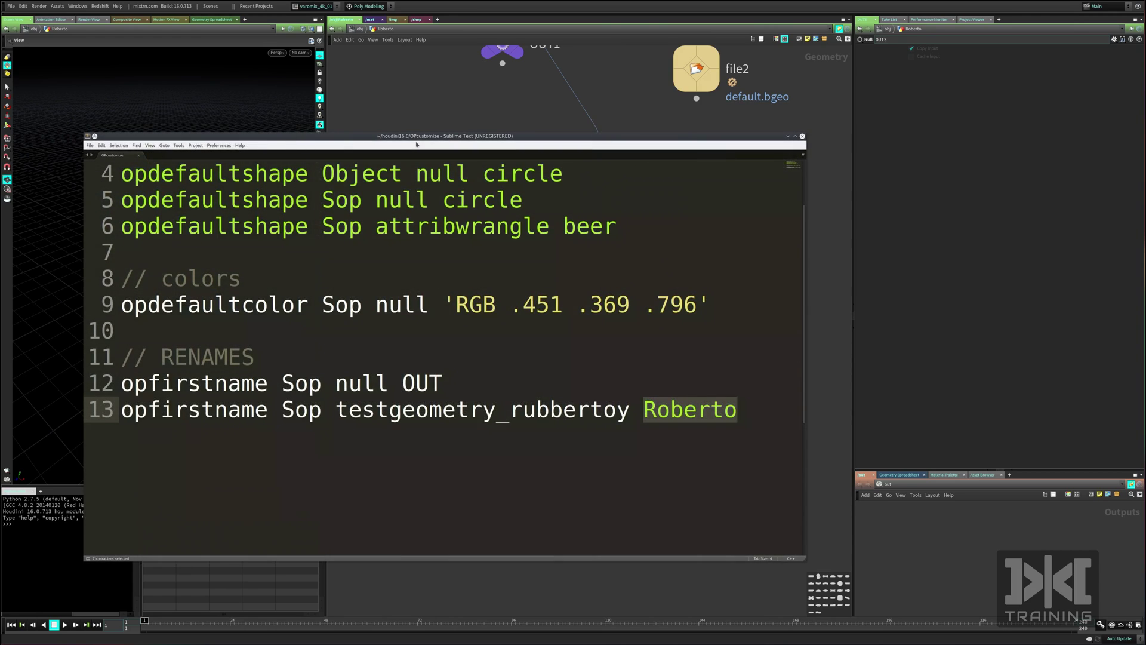
{"action": "key", "text": "alt+Tab"}
{"action": "key", "text": "alt+Tab"}
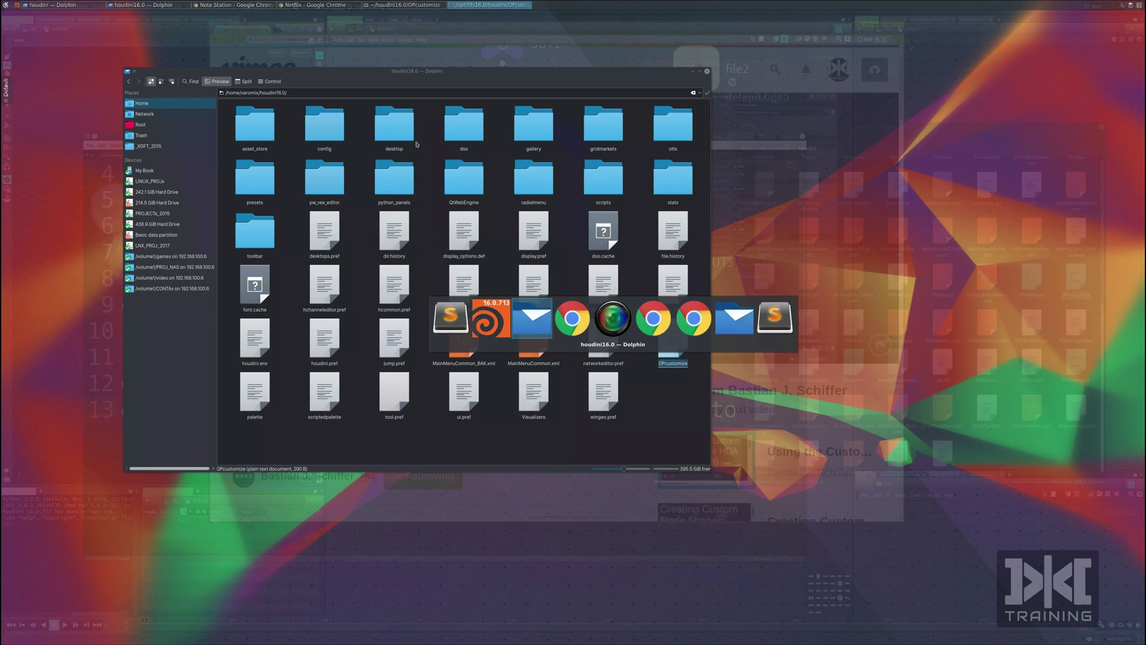
{"action": "key", "text": "alt+Tab"}
{"action": "key", "text": "alt+Tab"}
{"action": "key", "text": "alt+Tab"}
{"action": "key", "text": "alt+Tab"}
{"action": "key", "text": "alt+Tab"}
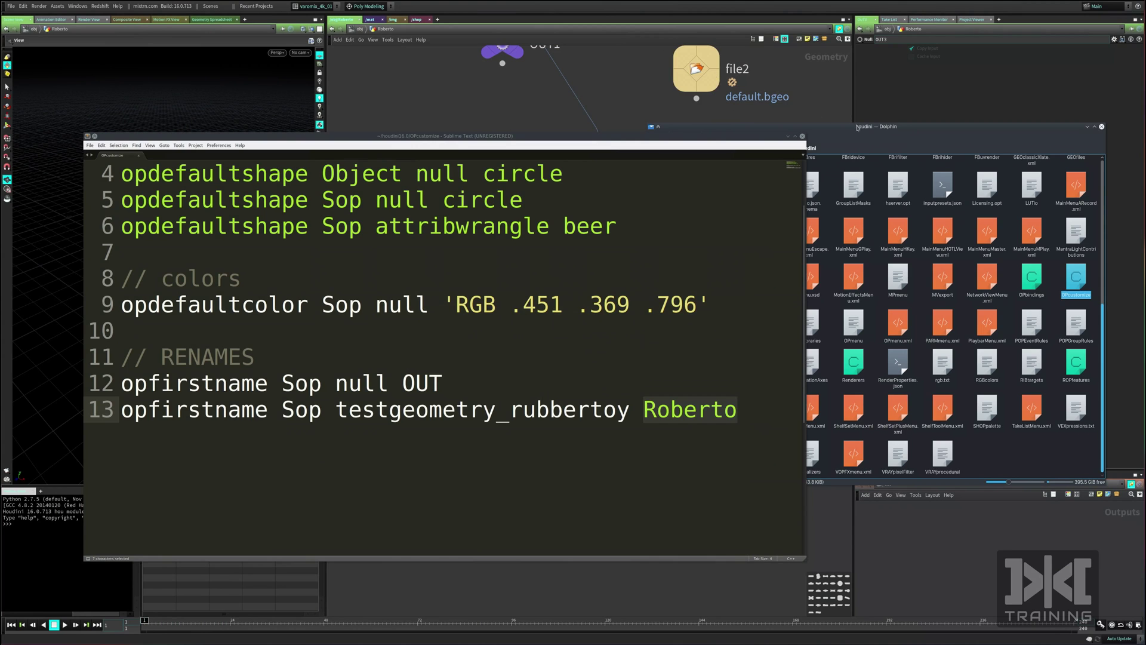
Bring Dolphin forward, enlarge it and show the folder path as editable text.
{"action": "left_click_drag", "start_coordinate": [915, 138], "coordinate": [422, 67]}
{"action": "left_click", "coordinate": [803, 136]}
{"action": "left_click_drag", "start_coordinate": [618, 426], "coordinate": [793, 517]}
{"action": "scroll", "coordinate": [564, 395], "scroll_direction": "up", "scroll_amount": 4}
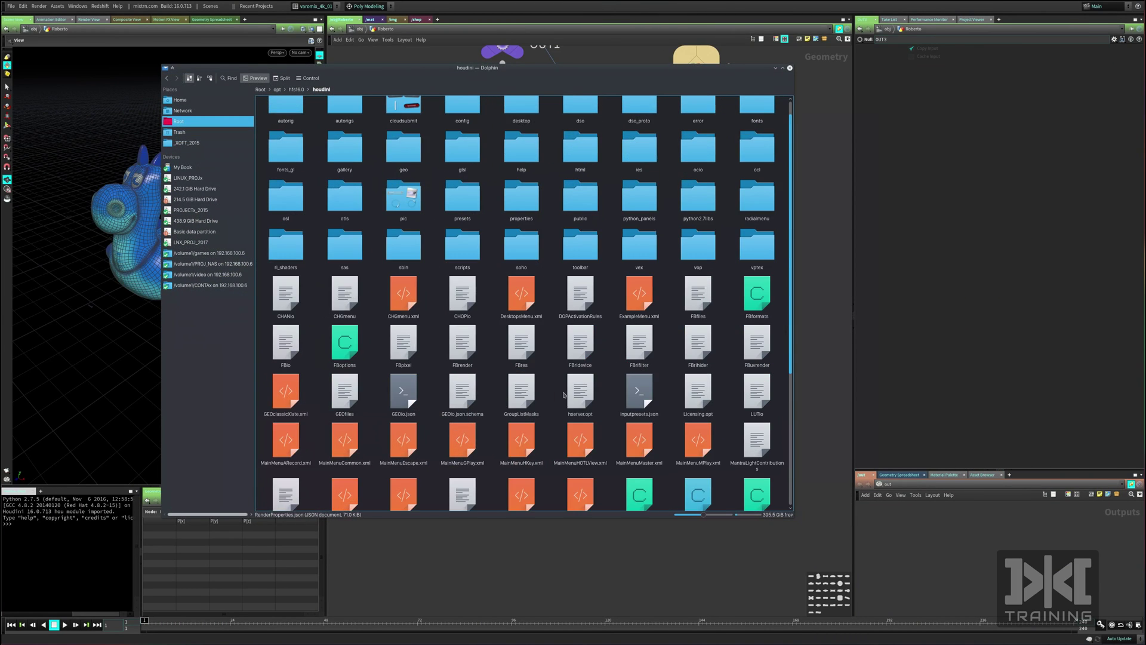
{"action": "left_click", "coordinate": [326, 89]}
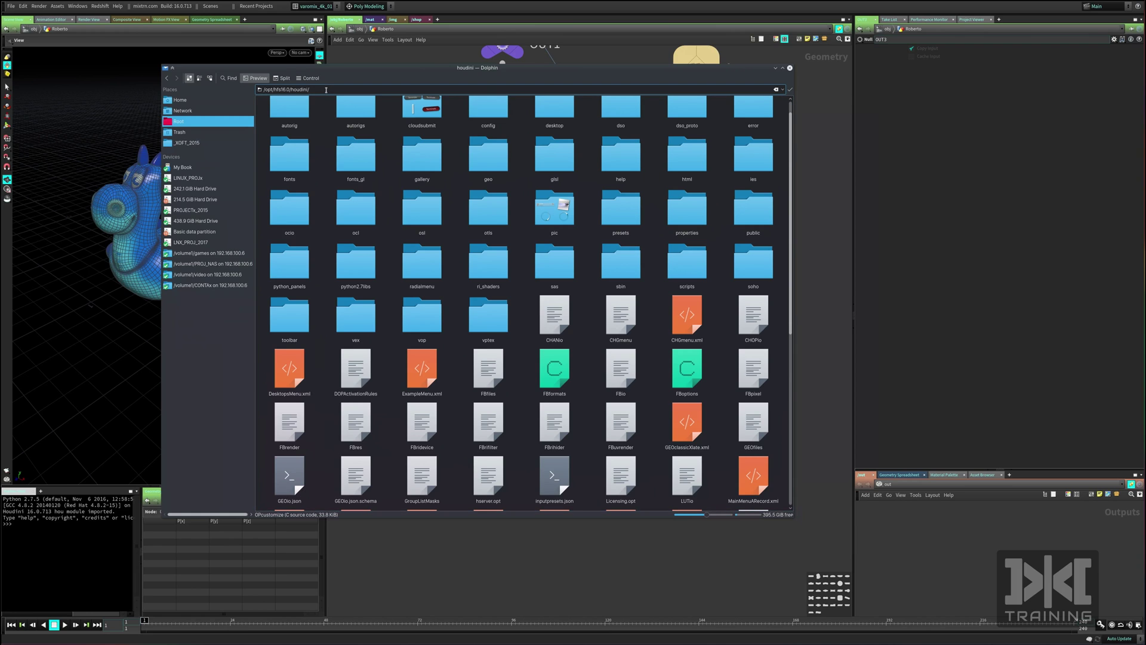
{"action": "left_click_drag", "start_coordinate": [326, 90], "coordinate": [292, 90]}
{"action": "scroll", "coordinate": [460, 304], "scroll_direction": "down", "scroll_amount": 5}
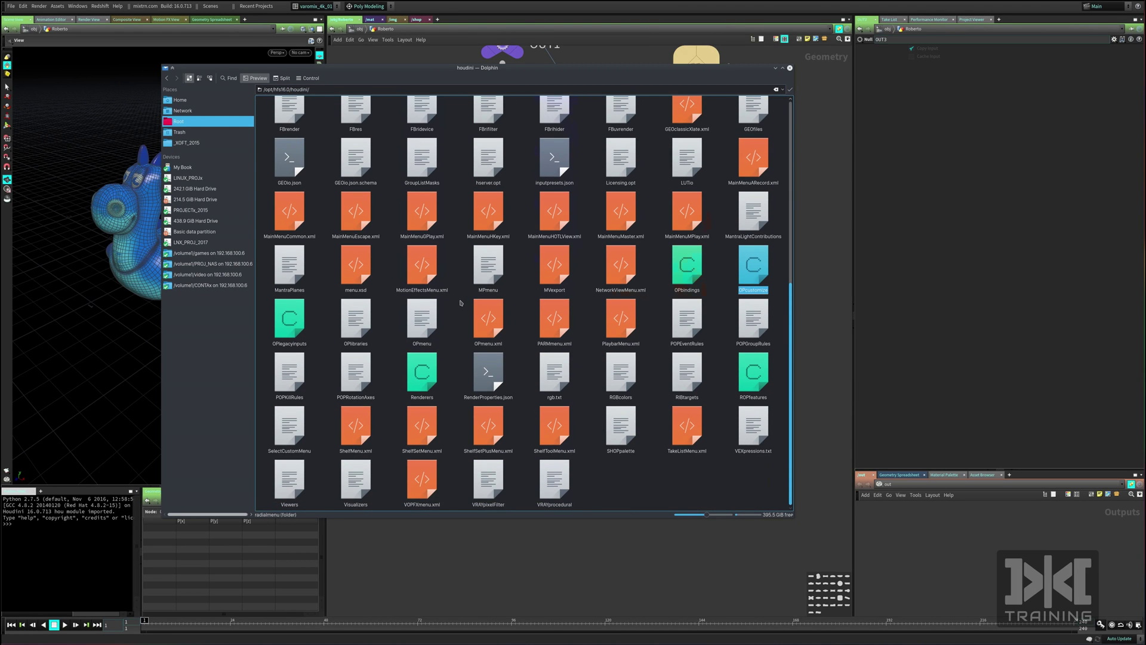
{"action": "scroll", "coordinate": [459, 304], "scroll_direction": "up", "scroll_amount": 7}
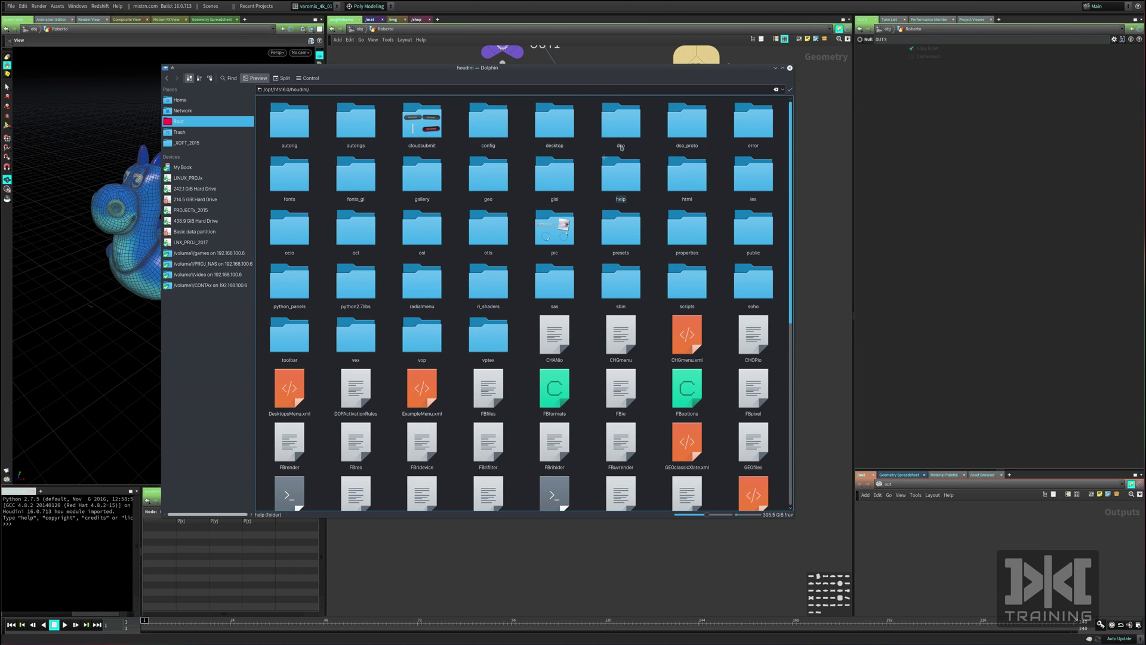
Open config and then NodeShapes, listing the 34 shape .json files.
{"action": "left_click", "coordinate": [490, 225]}
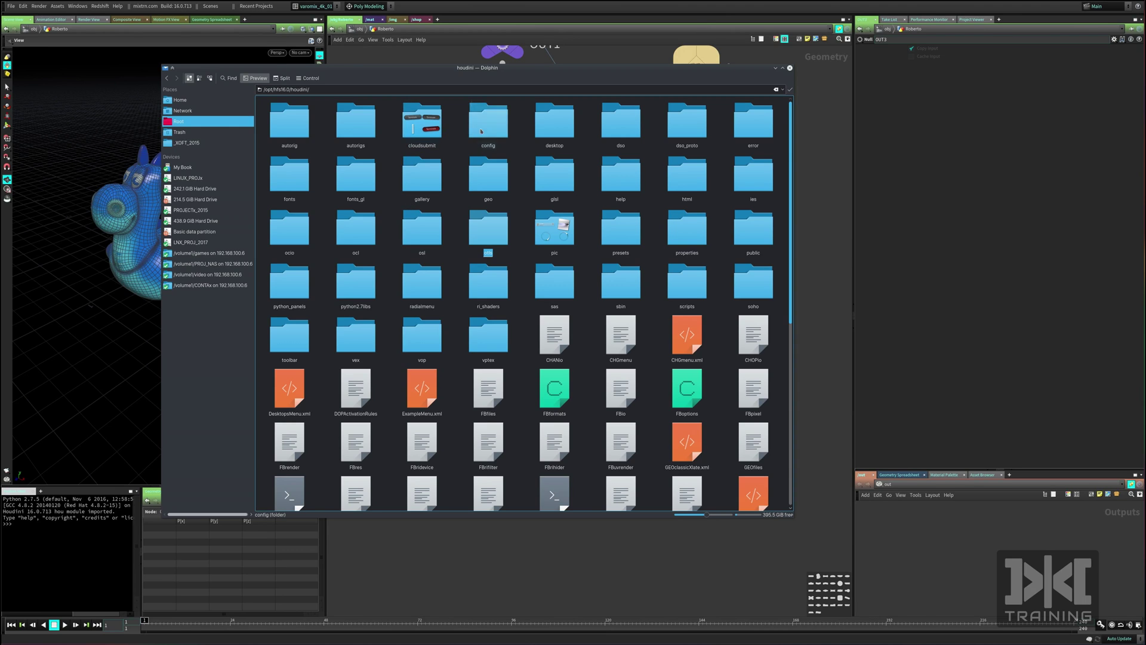
{"action": "left_click", "coordinate": [498, 138]}
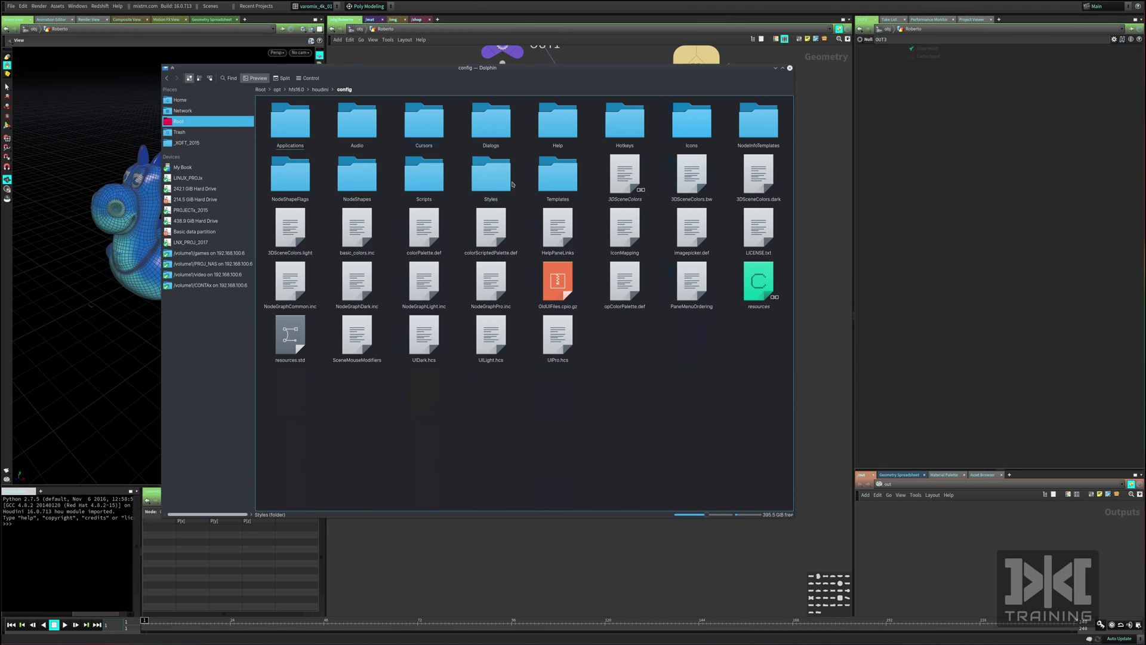
{"action": "left_click", "coordinate": [357, 175]}
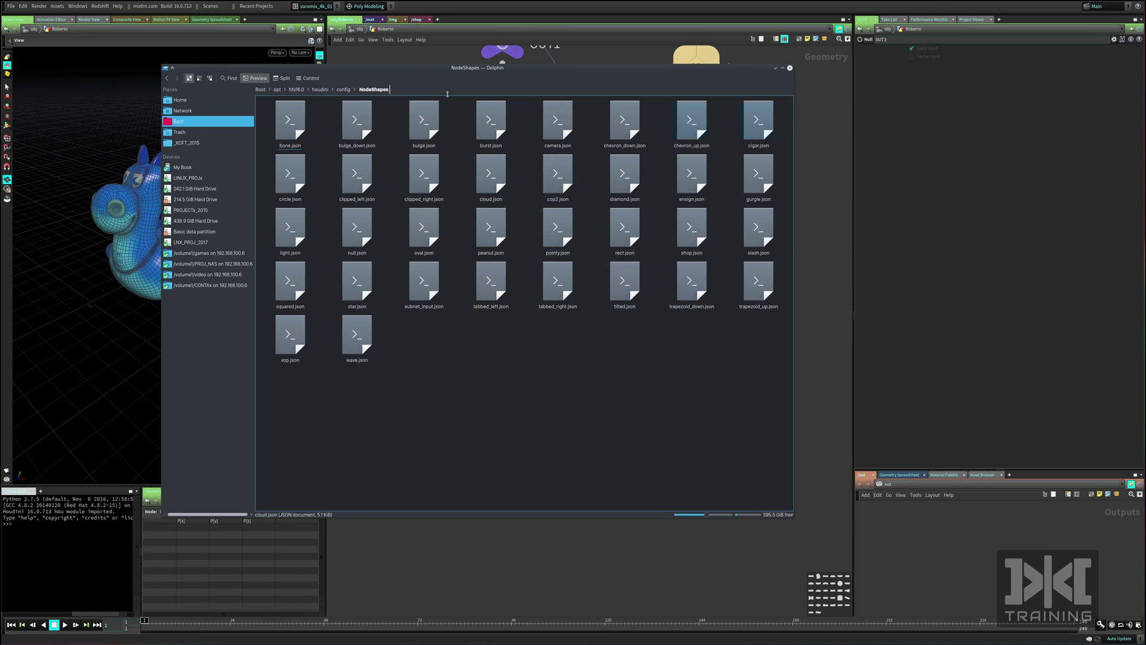
{"action": "left_click_drag", "start_coordinate": [446, 72], "coordinate": [509, 82]}
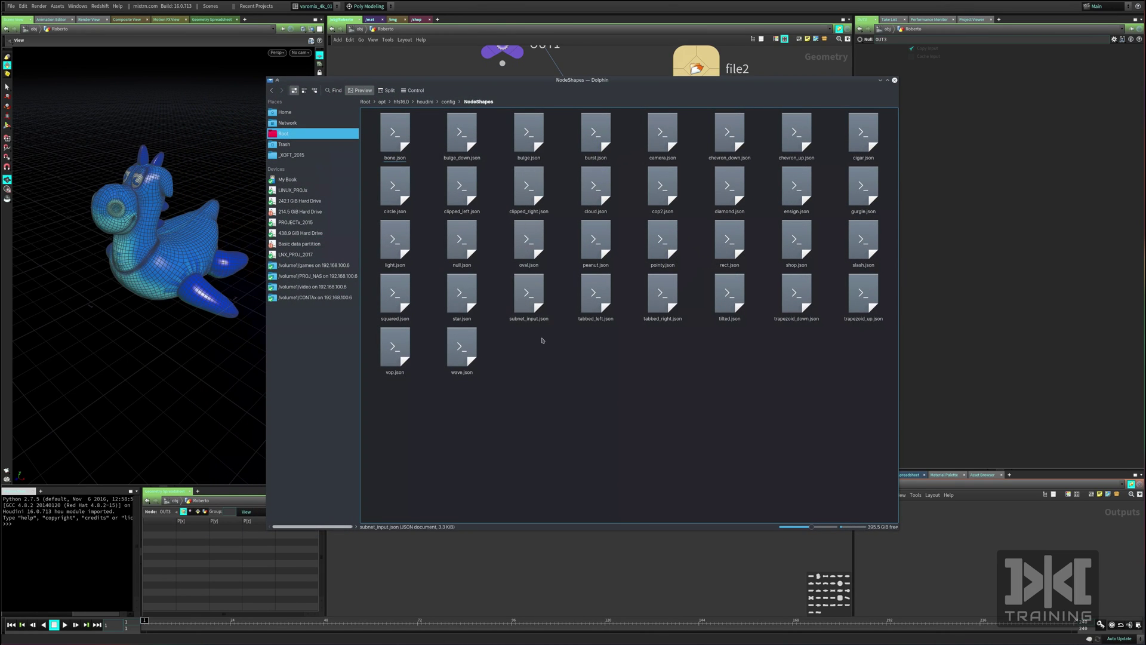
Back in Houdini's network, search node types for 'test' and highlight Rubber Toy.
{"action": "left_click", "coordinate": [960, 299]}
{"action": "middle_click_drag", "start_coordinate": [490, 245], "coordinate": [489, 289]}
{"action": "key", "text": "Tab"}
{"action": "type", "text": "test"}
{"action": "key", "text": "Down"}
Add the Rubber Toy test geometry node, Roberto2, and move it up.
{"action": "key", "text": "Return"}
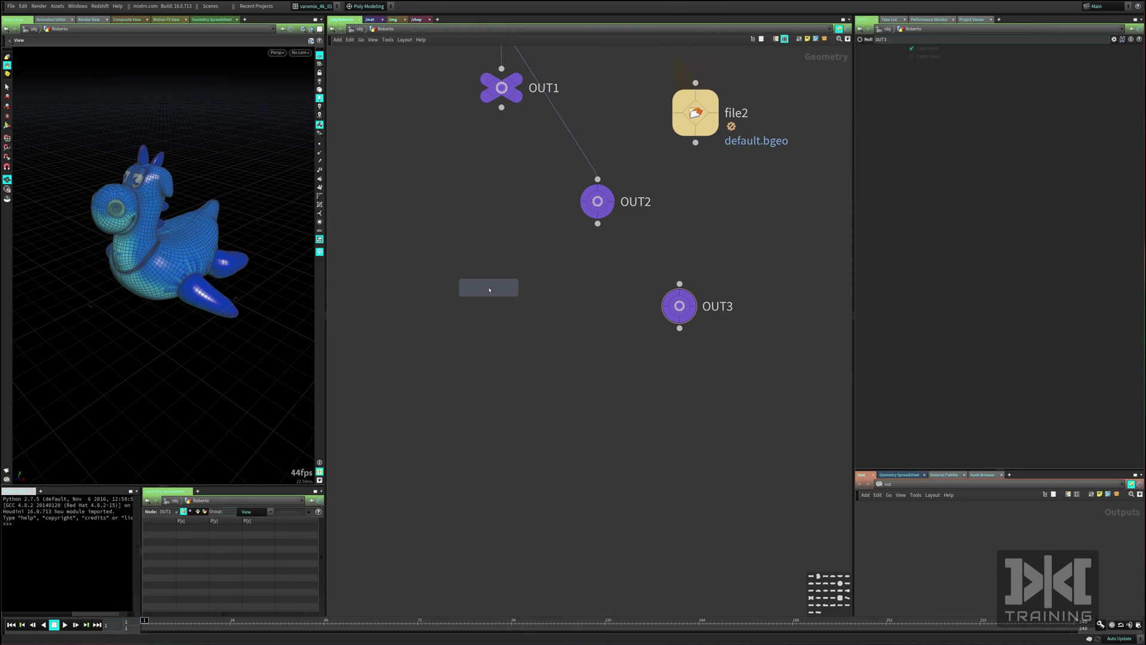
{"action": "left_click", "coordinate": [472, 284]}
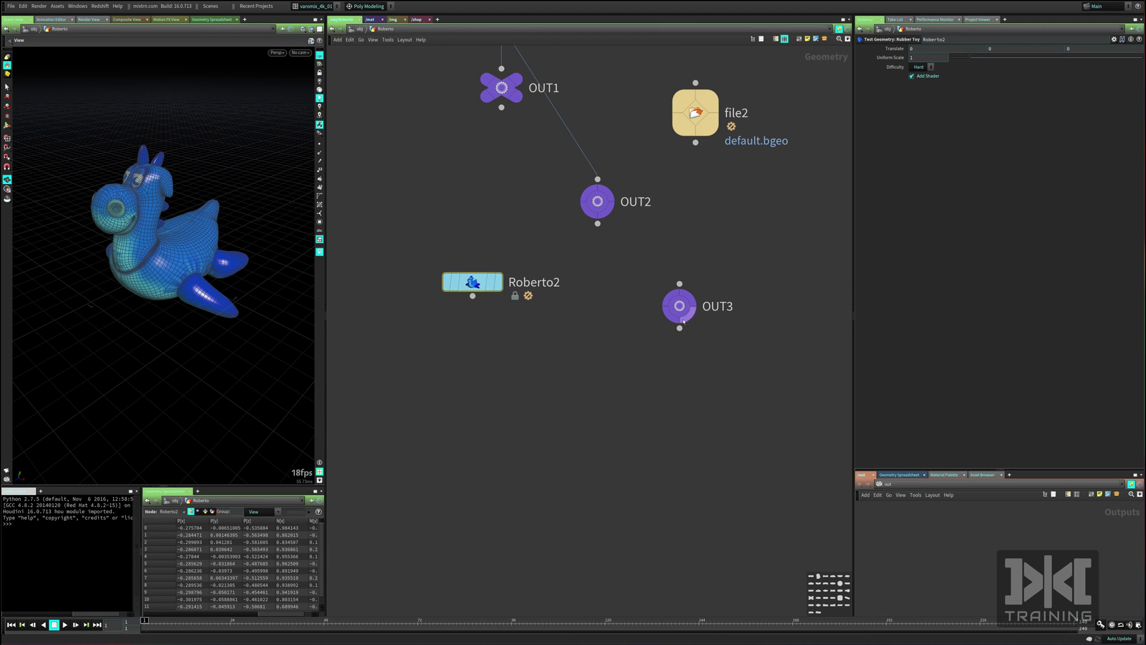
{"action": "mouse_move", "coordinate": [657, 318]}
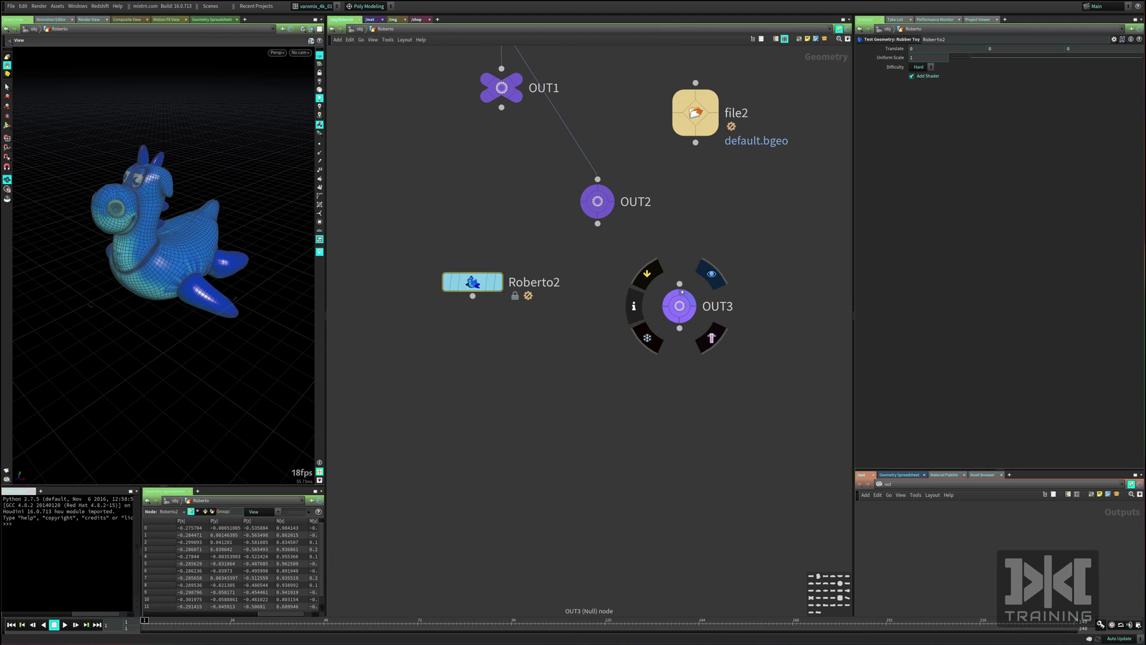
{"action": "left_click_drag", "start_coordinate": [471, 283], "coordinate": [469, 242]}
{"action": "mouse_move", "coordinate": [442, 232]}
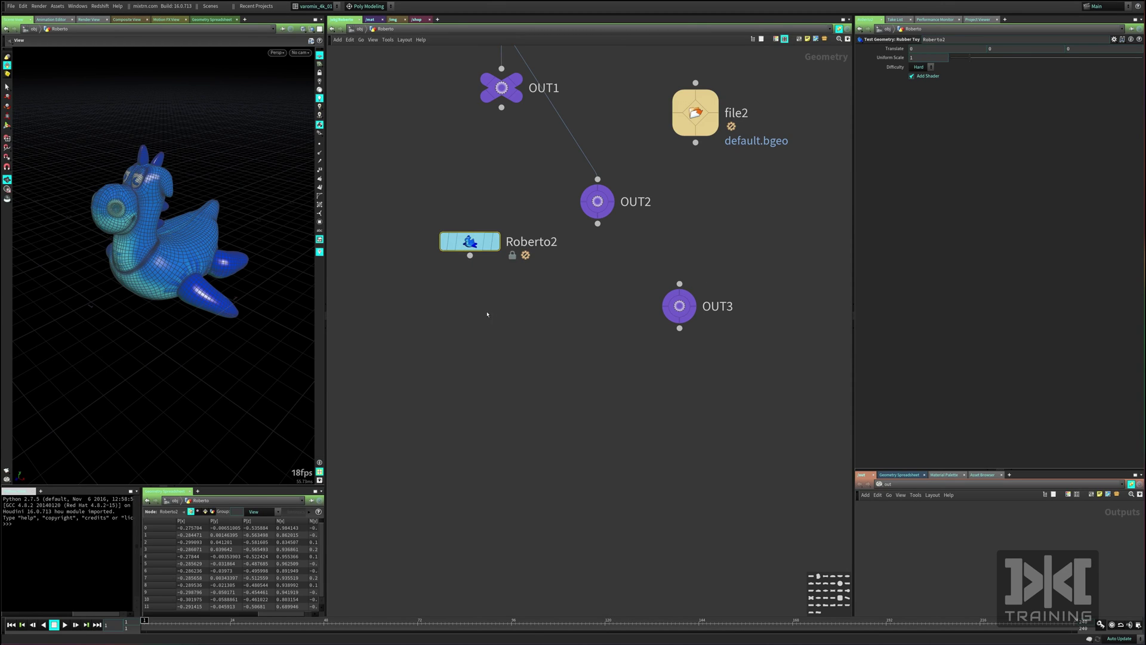
Add an Attribute Wrangle node below Roberto2 and shift it down-right.
{"action": "key", "text": "Tab"}
{"action": "type", "text": "atytr"}
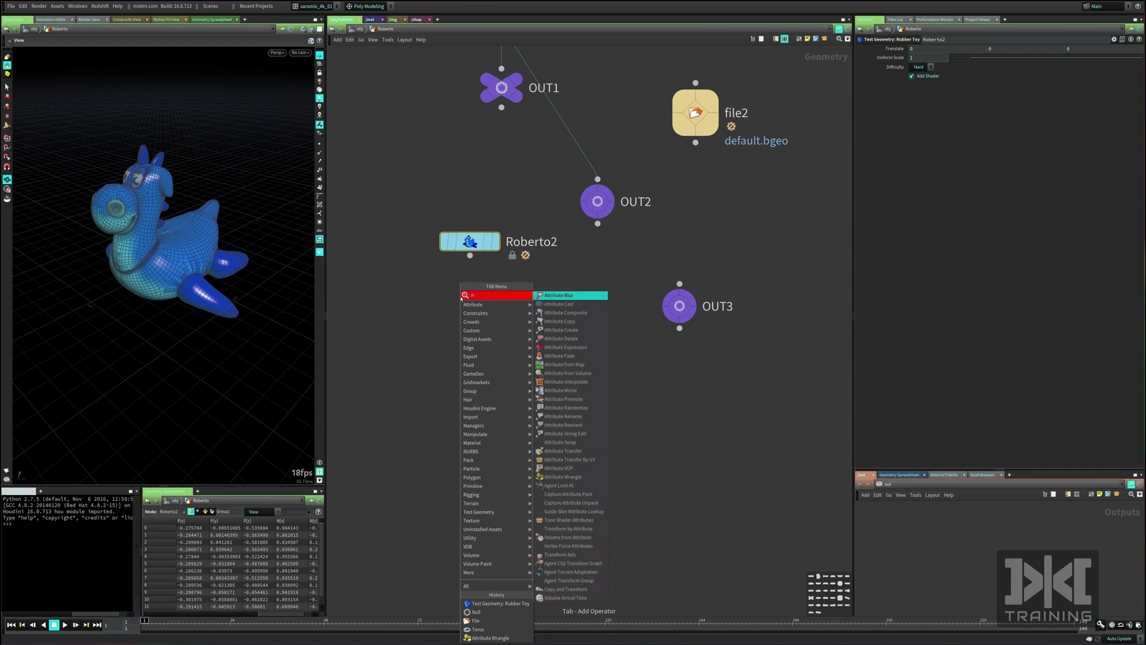
{"action": "key", "text": "BackSpace"}
{"action": "key", "text": "BackSpace"}
{"action": "key", "text": "BackSpace"}
{"action": "key", "text": "BackSpace"}
{"action": "key", "text": "BackSpace"}
{"action": "key", "text": "BackSpace"}
{"action": "type", "text": "wr"}
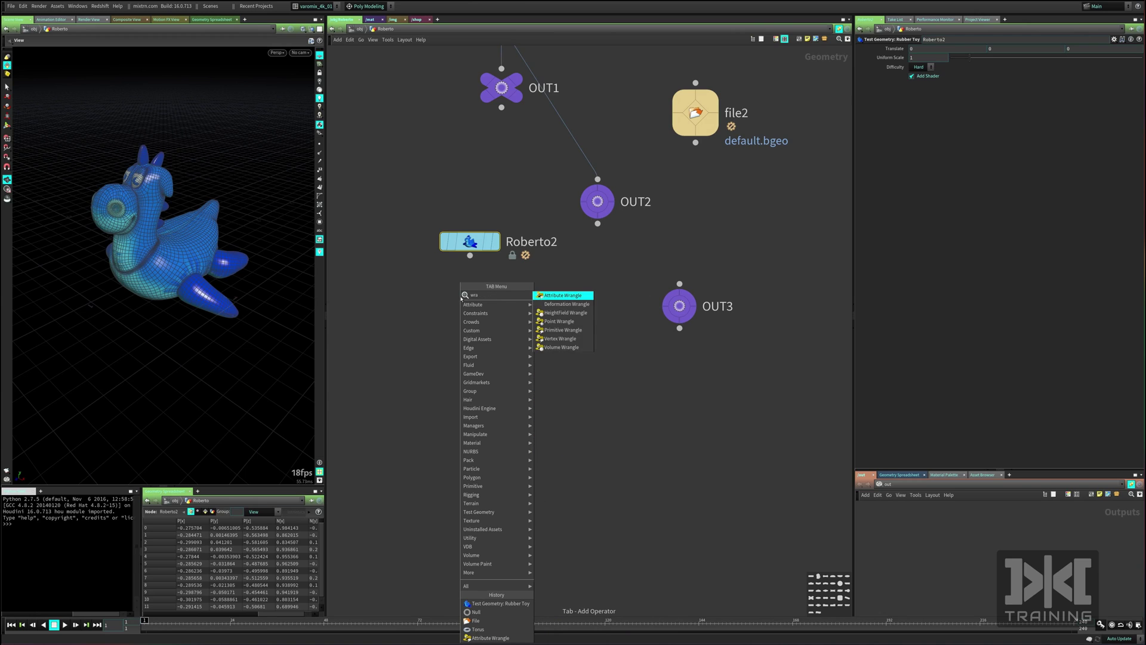
{"action": "key", "text": "Return"}
{"action": "left_click", "coordinate": [449, 284]}
{"action": "left_click_drag", "start_coordinate": [448, 285], "coordinate": [517, 332]}
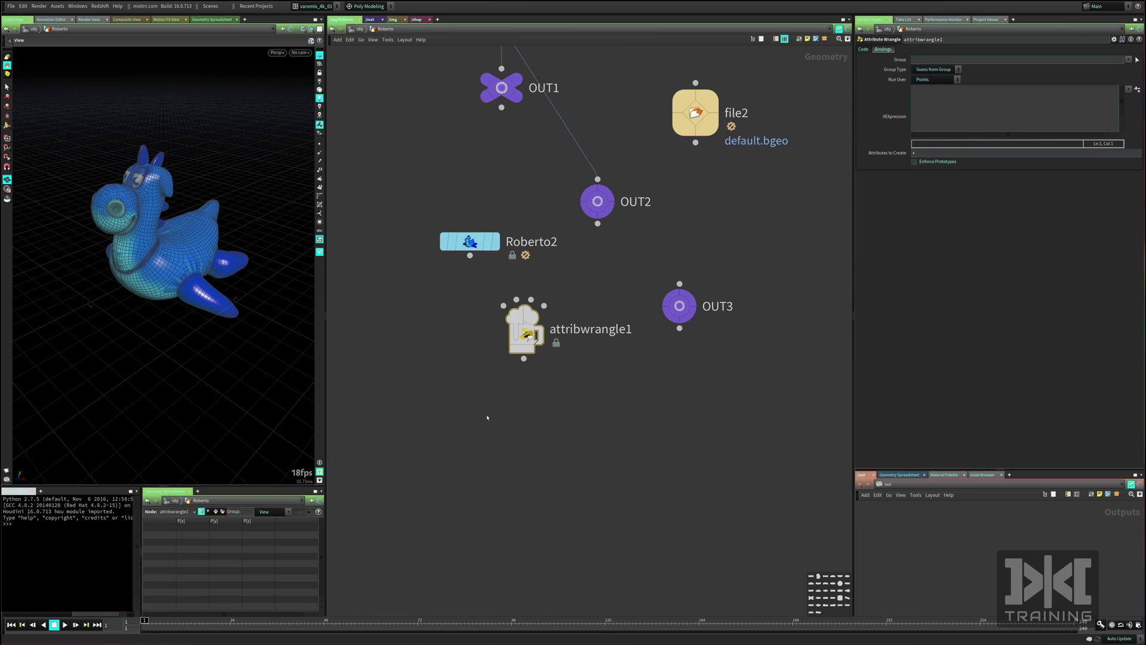
{"action": "middle_click_drag", "start_coordinate": [444, 183], "coordinate": [432, 296]}
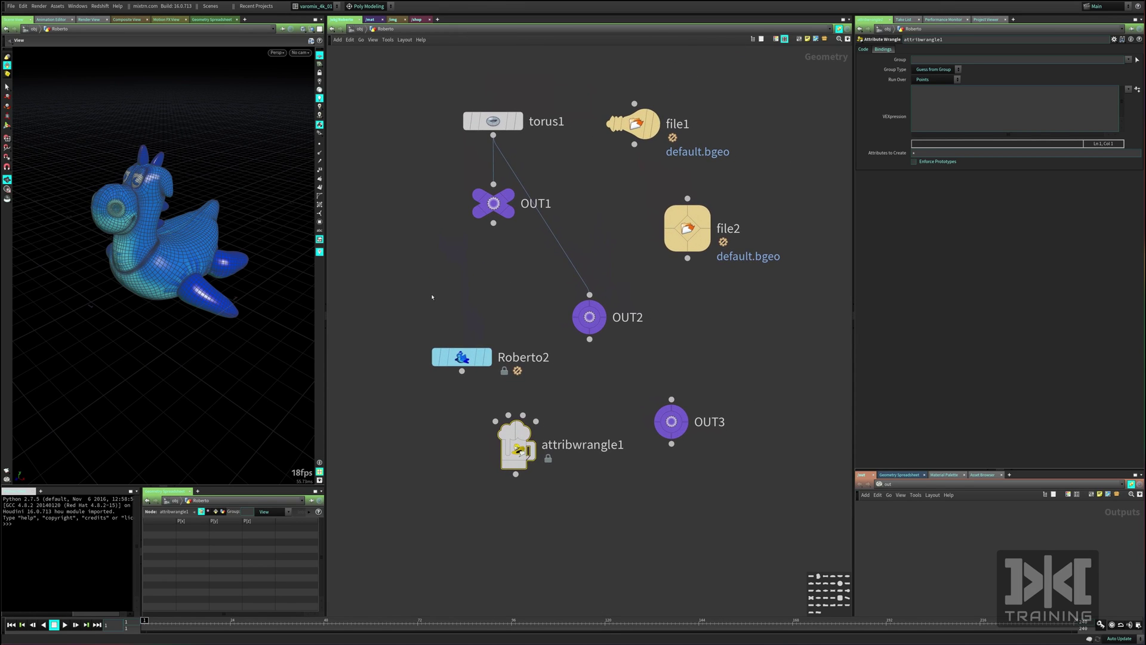